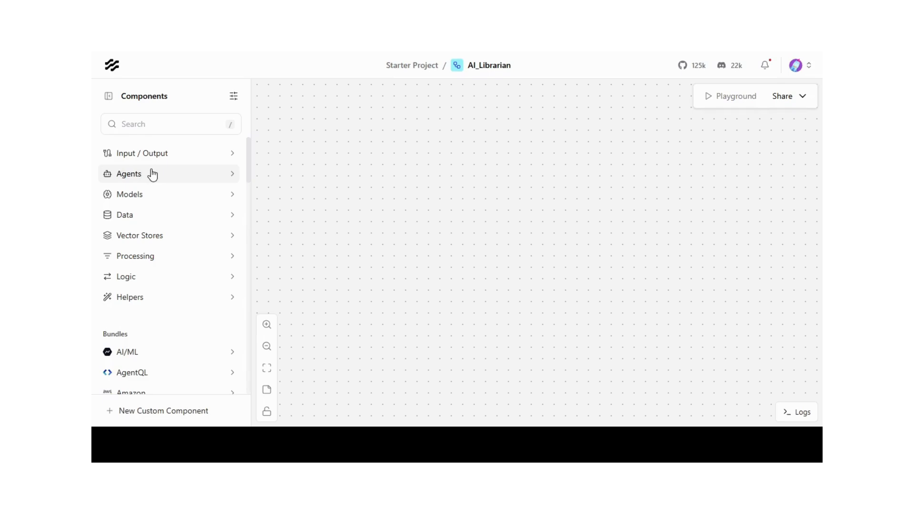
# Step: Add a Chat Input and a Chat Output component to the empty AI_Librarian flow, side by side with space between them
pyautogui.scroll(-4, 152, 174)
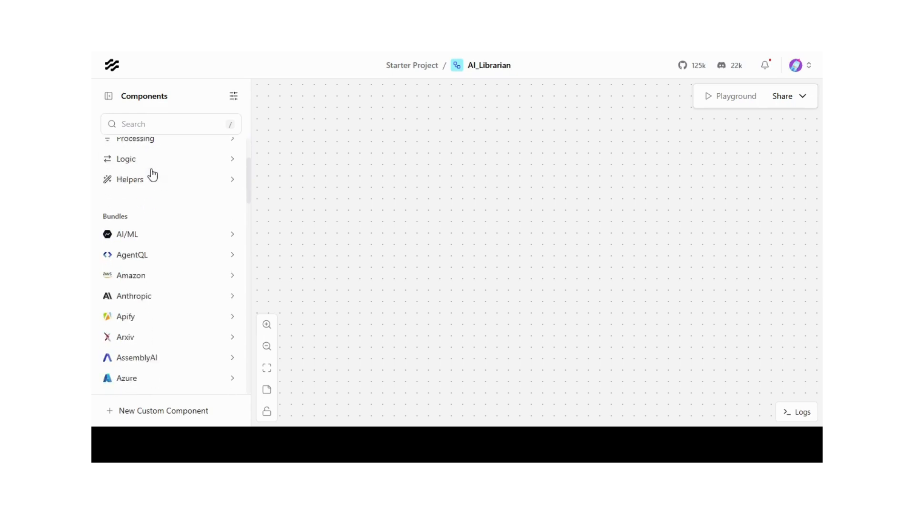
pyautogui.scroll(2, 153, 174)
pyautogui.scroll(3, 152, 172)
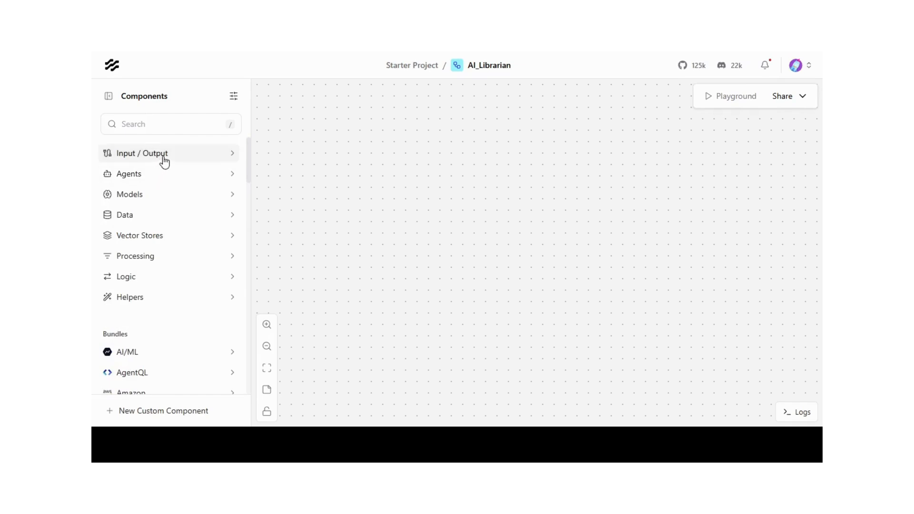
pyautogui.click(164, 163)
pyautogui.moveTo(143, 180); pyautogui.dragTo(382, 179)
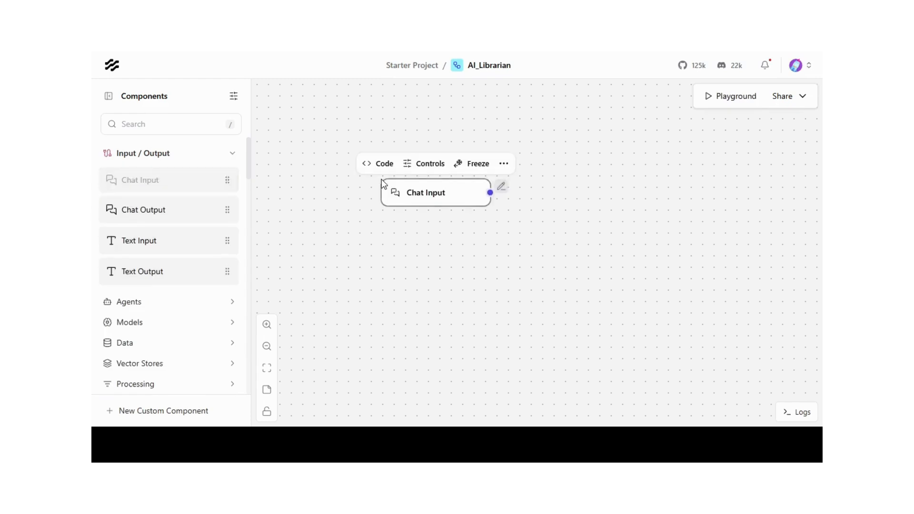
pyautogui.moveTo(174, 214); pyautogui.dragTo(611, 179)
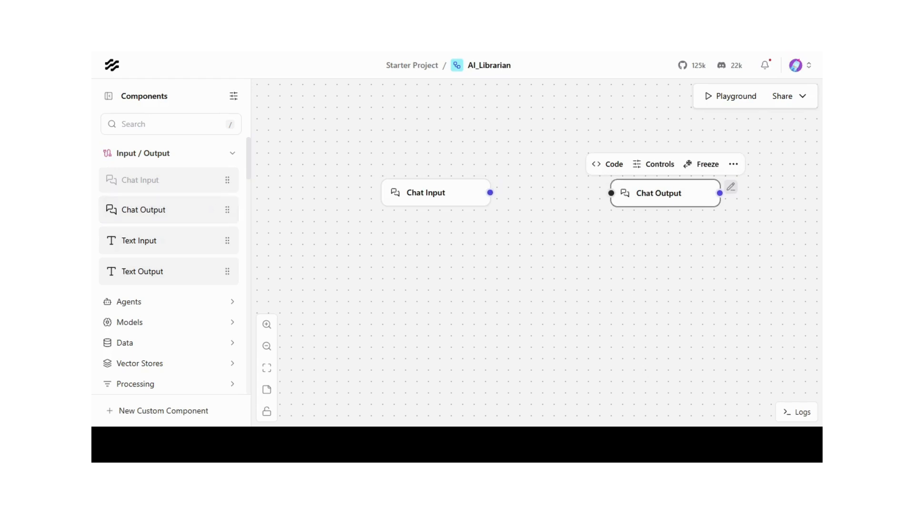
# Step: Find the Groq component by searching "groq" and place it between Chat Input and Chat Output
pyautogui.click(144, 120)
pyautogui.write('groq')
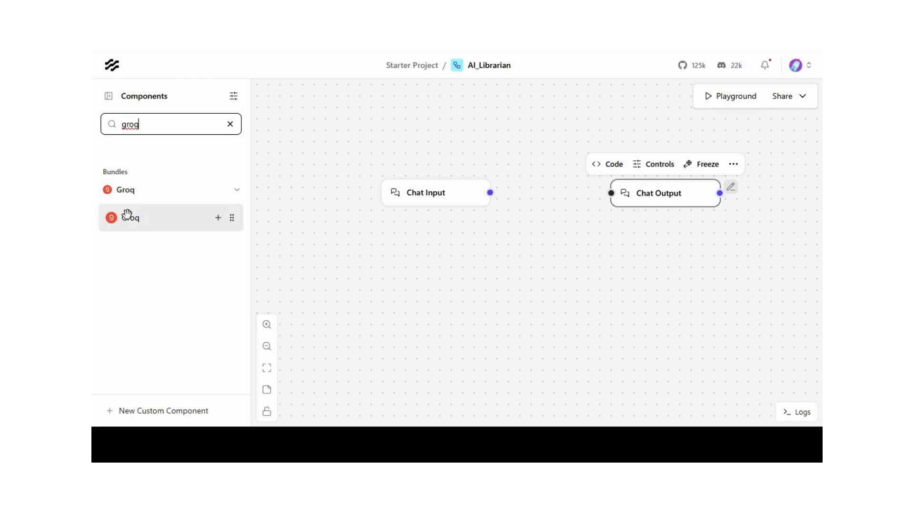
pyautogui.moveTo(128, 218); pyautogui.dragTo(467, 212)
pyautogui.moveTo(507, 148); pyautogui.dragTo(498, 124)
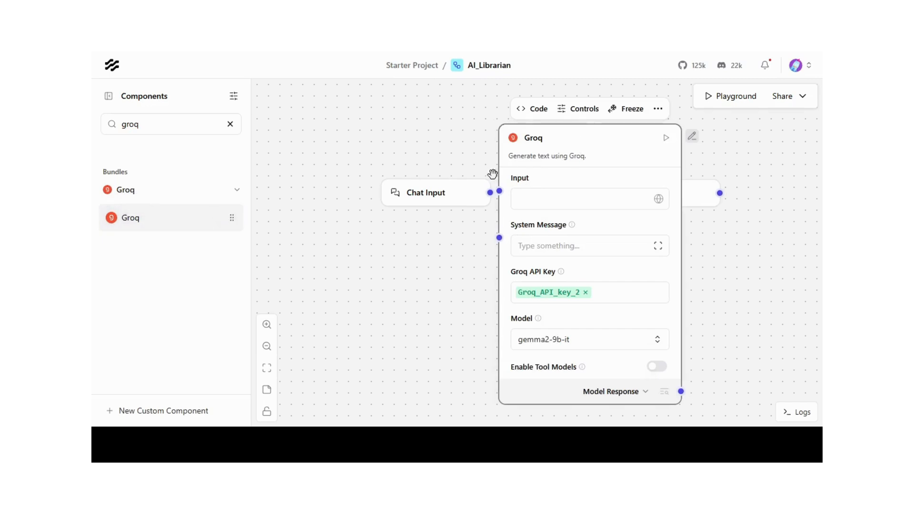
# Step: Space out the three nodes, then connect Chat Input to Groq's Input and Groq's Model Response to Chat Output
pyautogui.moveTo(457, 193); pyautogui.dragTo(394, 205)
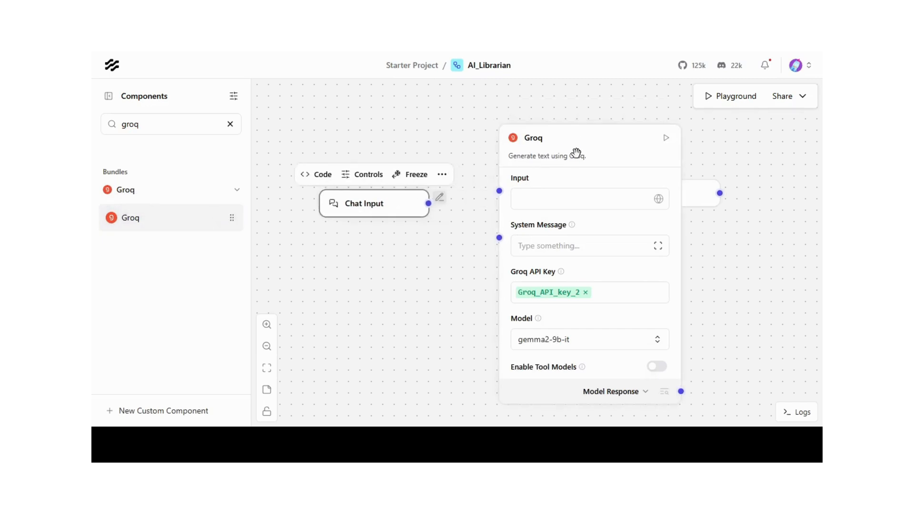
pyautogui.moveTo(575, 153); pyautogui.dragTo(512, 135)
pyautogui.moveTo(699, 199); pyautogui.dragTo(733, 210)
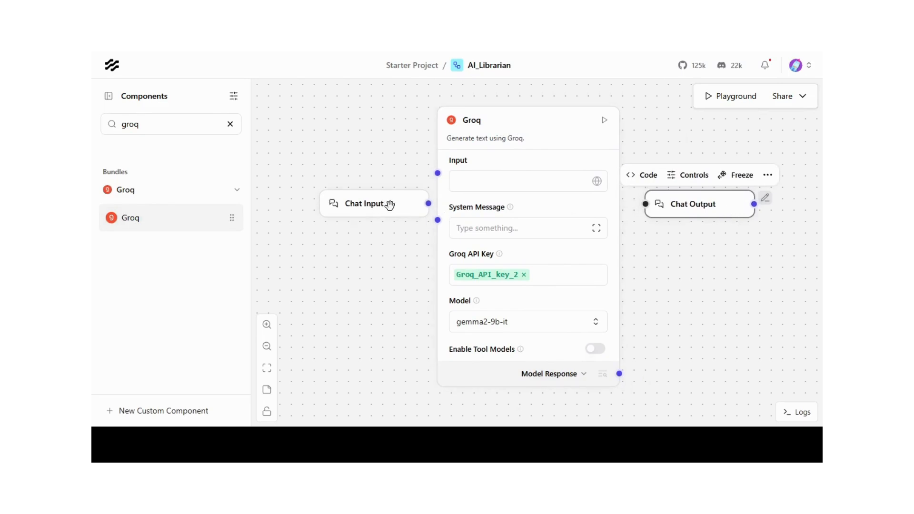
pyautogui.moveTo(390, 206); pyautogui.dragTo(365, 202)
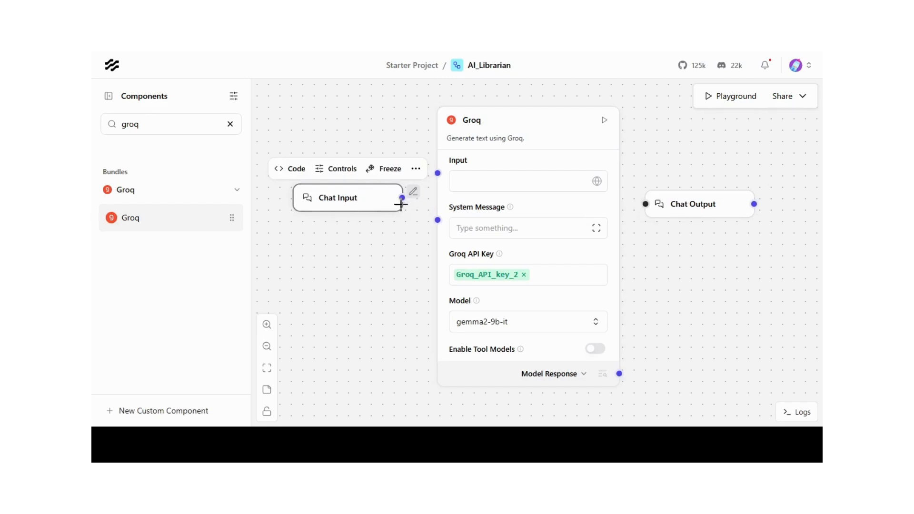
pyautogui.moveTo(402, 197); pyautogui.dragTo(437, 172)
pyautogui.moveTo(619, 373); pyautogui.dragTo(645, 233)
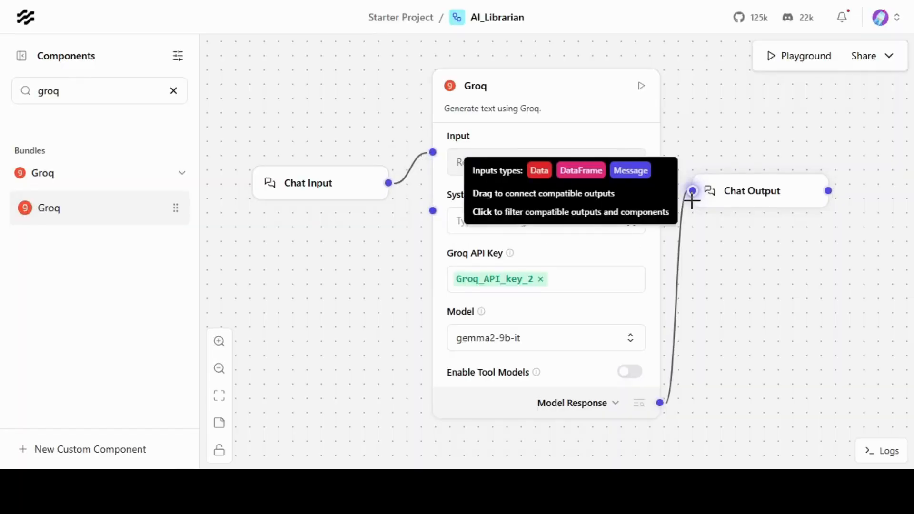
# Step: Test the flow in the Playground with the question "what color is the sky", then close the chat
pyautogui.click(795, 55)
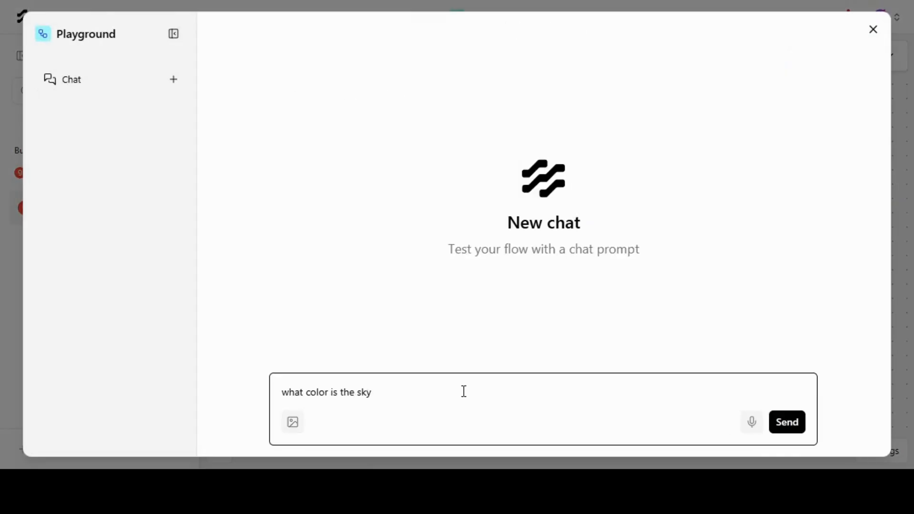
pyautogui.press('Return')
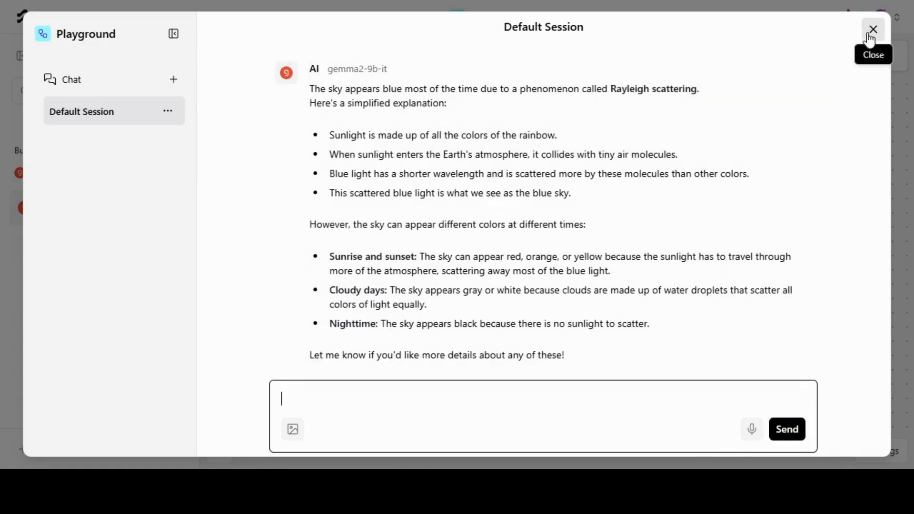
pyautogui.click(870, 36)
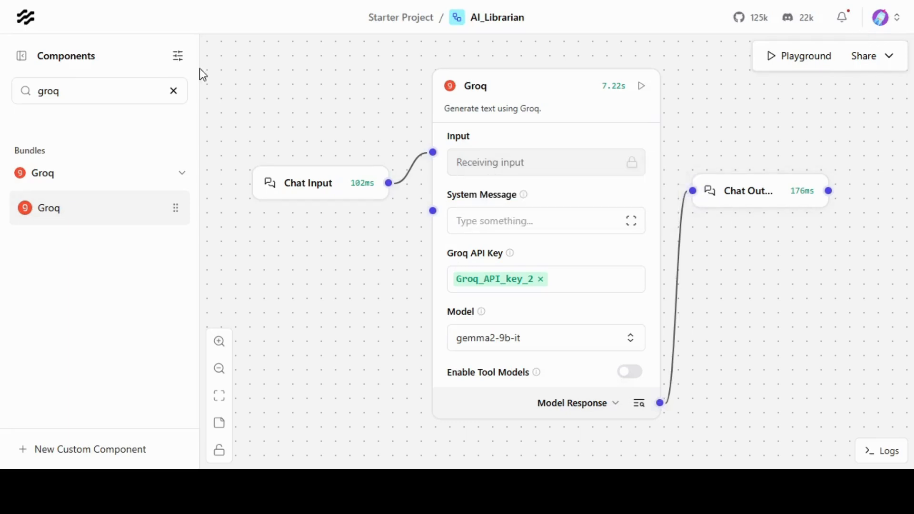
# Step: Replace the component search with "file" and add a File component below Chat Input
pyautogui.click(143, 90)
pyautogui.press('BackSpace')
pyautogui.press('BackSpace')
pyautogui.press('BackSpace')
pyautogui.press('BackSpace')
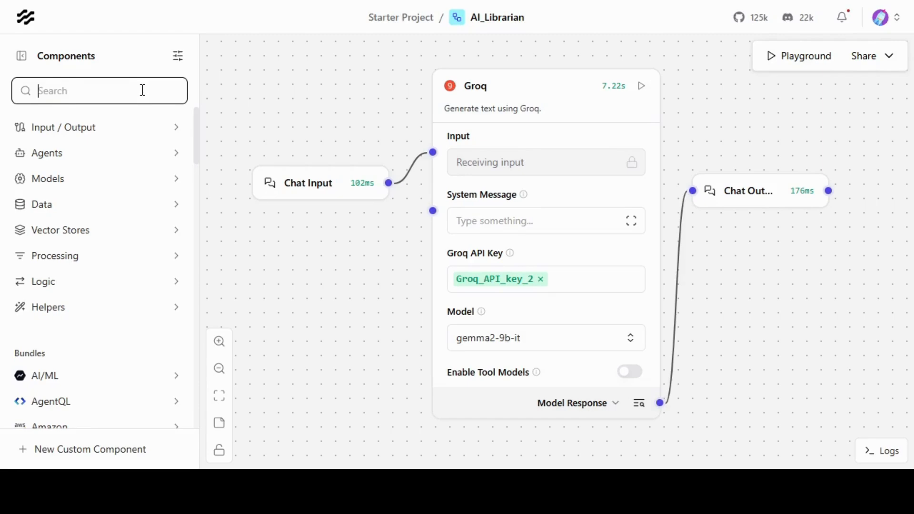
pyautogui.write('file')
pyautogui.moveTo(49, 161); pyautogui.dragTo(238, 265)
# Step: Spread the Groq, Chat Output and File nodes apart to make room for more components in the flow
pyautogui.moveTo(522, 92); pyautogui.dragTo(577, 80)
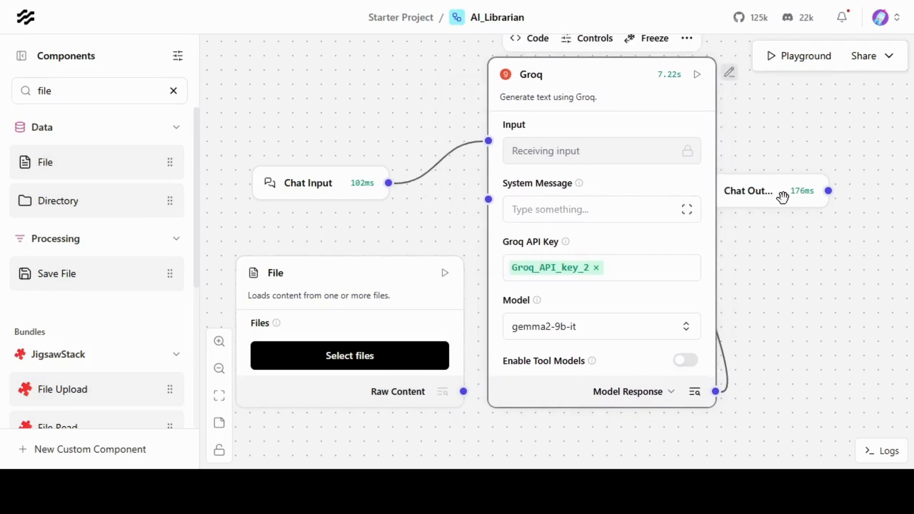
pyautogui.moveTo(779, 192); pyautogui.dragTo(847, 183)
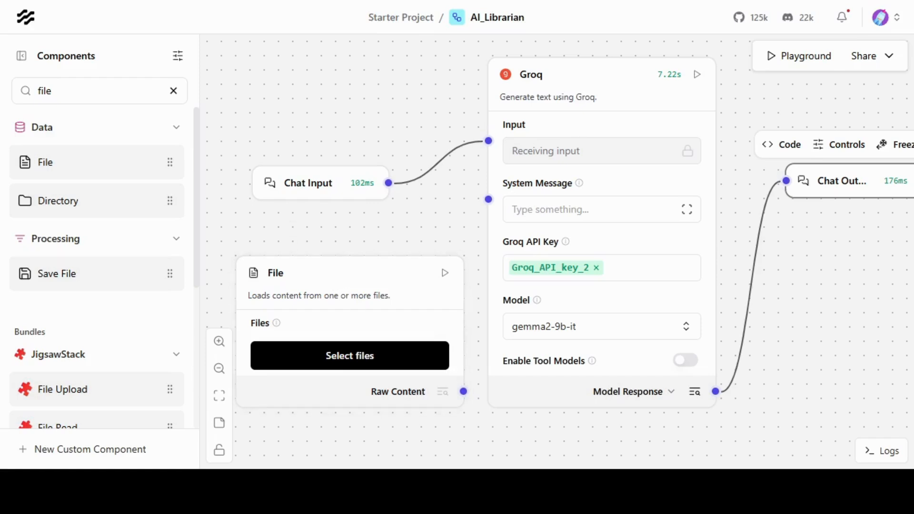
pyautogui.moveTo(260, 281); pyautogui.dragTo(211, 255)
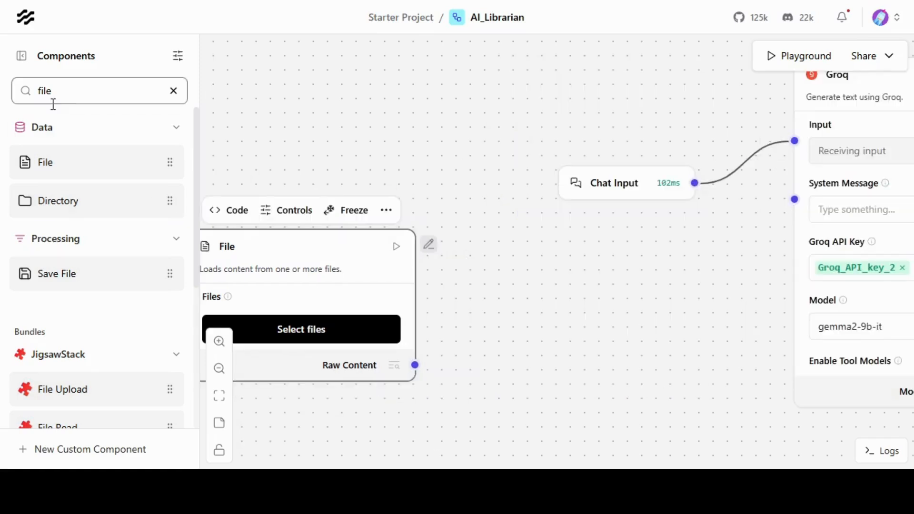
# Step: Clear the current term from the component search
pyautogui.click(64, 94)
pyautogui.press('BackSpace')
pyautogui.press('BackSpace')
pyautogui.press('BackSpace')
pyautogui.press('BackSpace')
pyautogui.write('splitter')
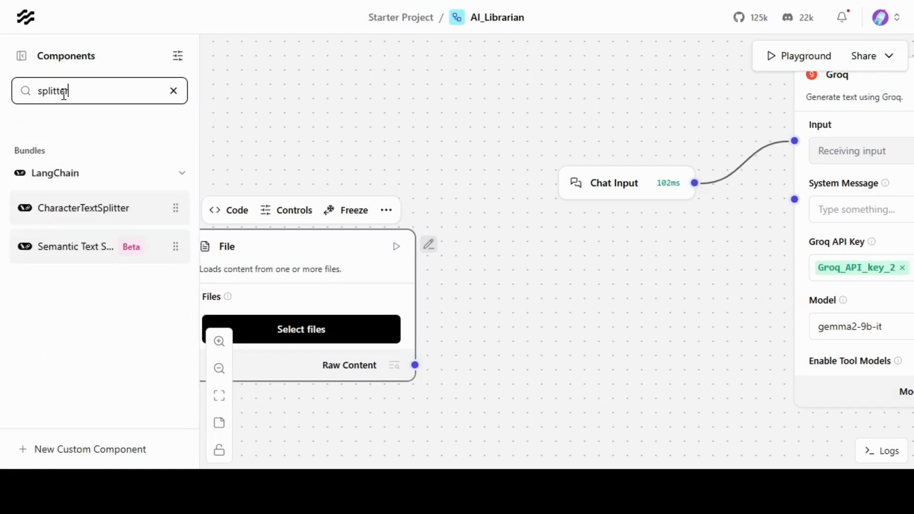
pyautogui.press('BackSpace')
pyautogui.press('BackSpace')
pyautogui.press('BackSpace')
pyautogui.press('BackSpace')
pyautogui.press('BackSpace')
pyautogui.press('BackSpace')
pyautogui.press('BackSpace')
pyautogui.press('BackSpace')
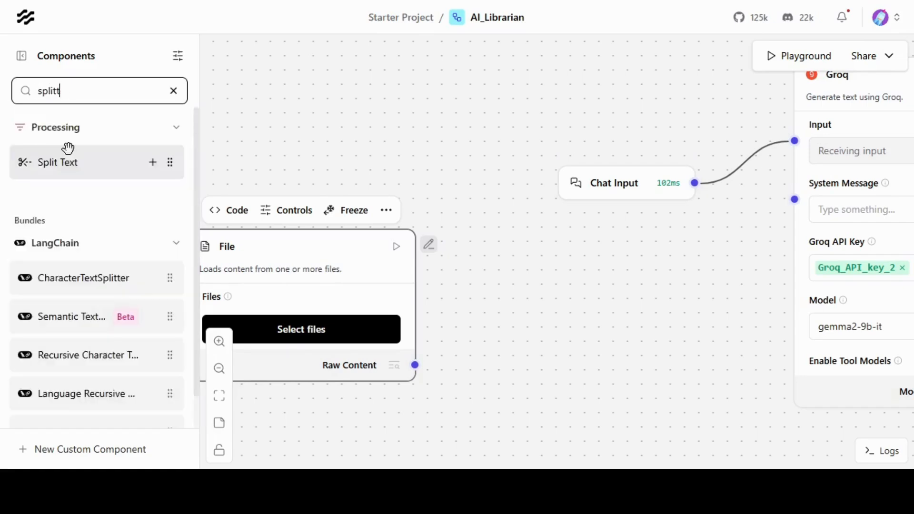
# Step: Search components for "text", place Split Text beside File below Chat Input, and connect File's Raw Content to Split Text's Input
pyautogui.write('text')
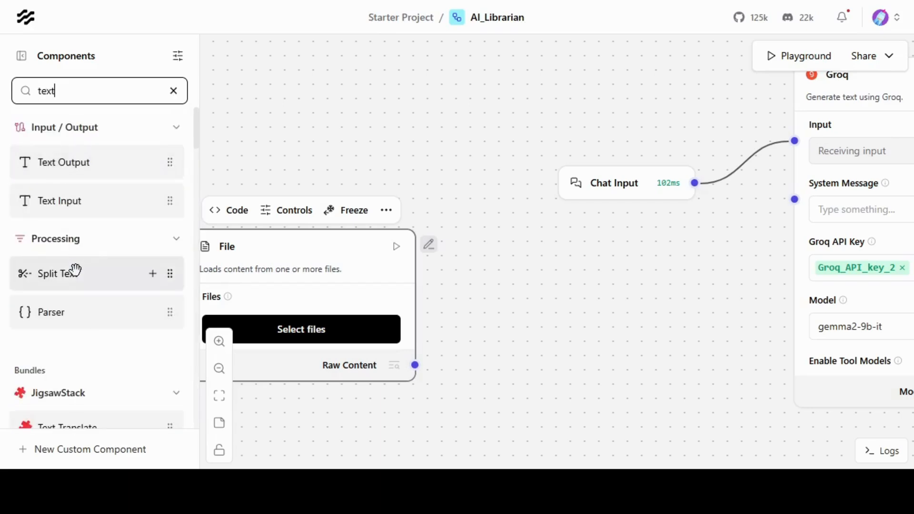
pyautogui.moveTo(73, 270); pyautogui.dragTo(505, 231)
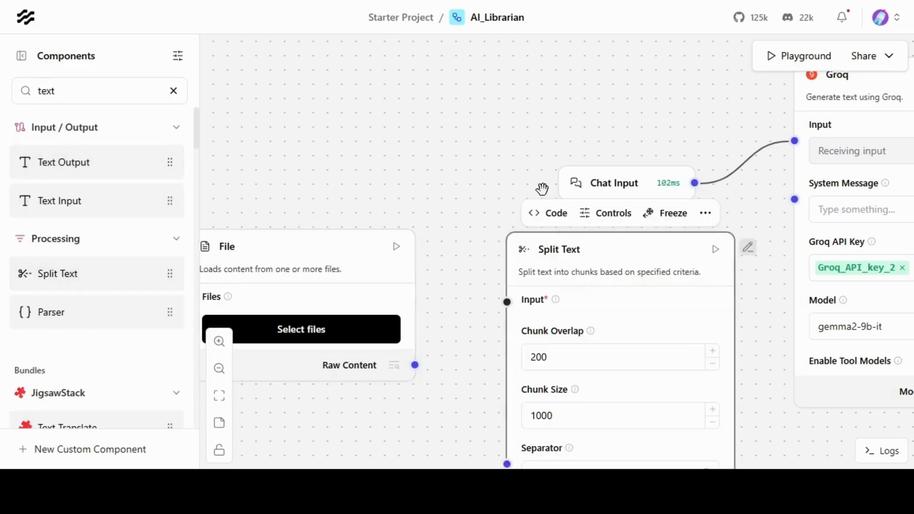
pyautogui.moveTo(594, 180); pyautogui.dragTo(518, 86)
pyautogui.moveTo(558, 247); pyautogui.dragTo(522, 180)
pyautogui.moveTo(415, 365); pyautogui.dragTo(458, 236)
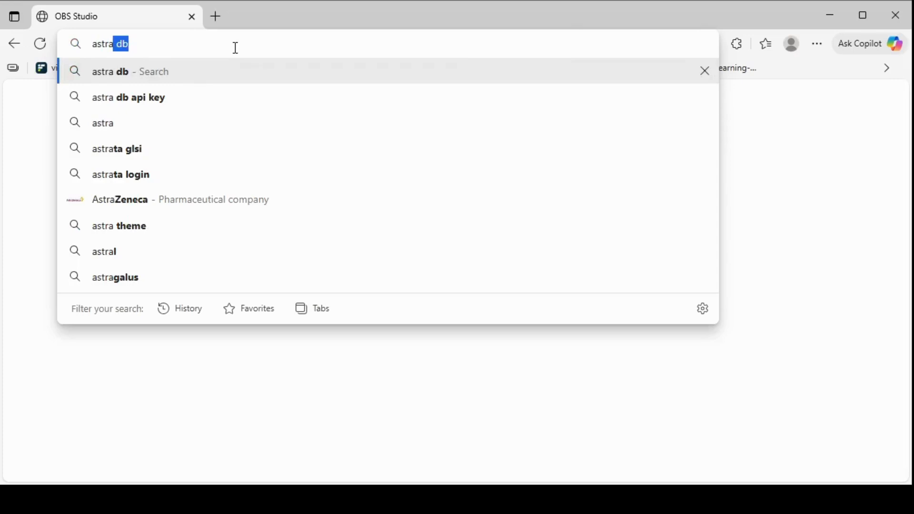
# Step: Switch to the web browser, search for "astra db" and open DataStax's Astra DB product page from the results
pyautogui.press('Return')
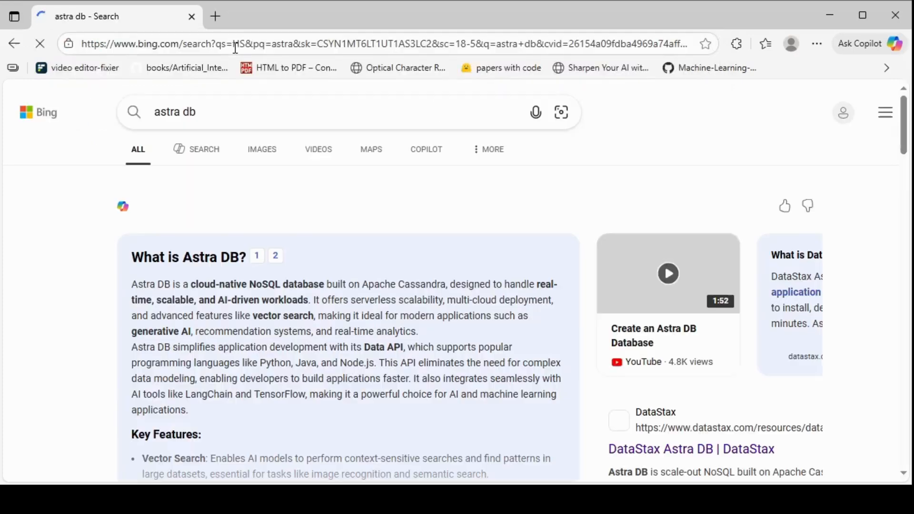
pyautogui.scroll(-5, 260, 215)
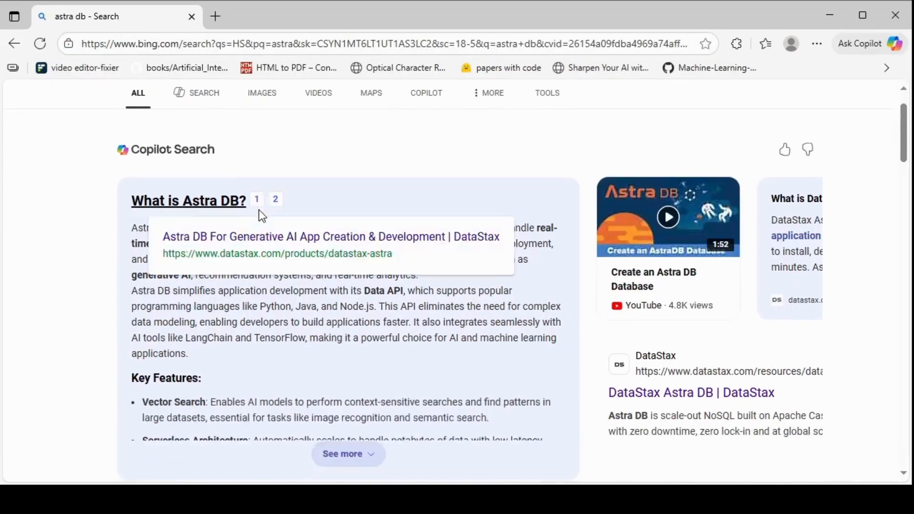
pyautogui.scroll(-2, 261, 215)
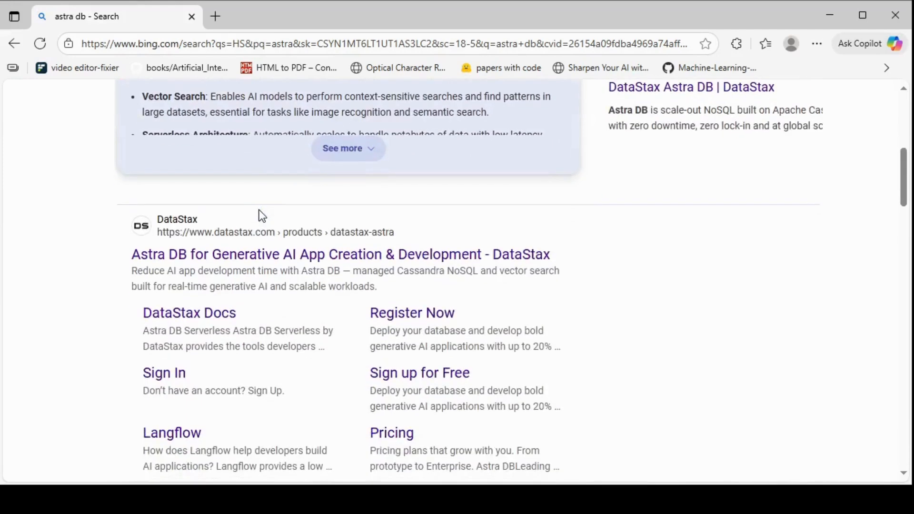
pyautogui.click(264, 257)
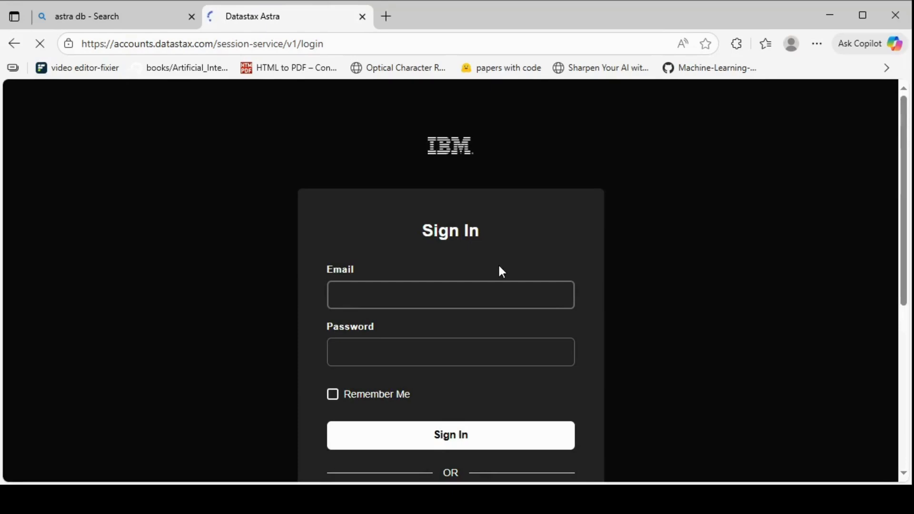
# Step: Sign in to DataStax Astra with the first listed Google account
pyautogui.scroll(-5, 499, 267)
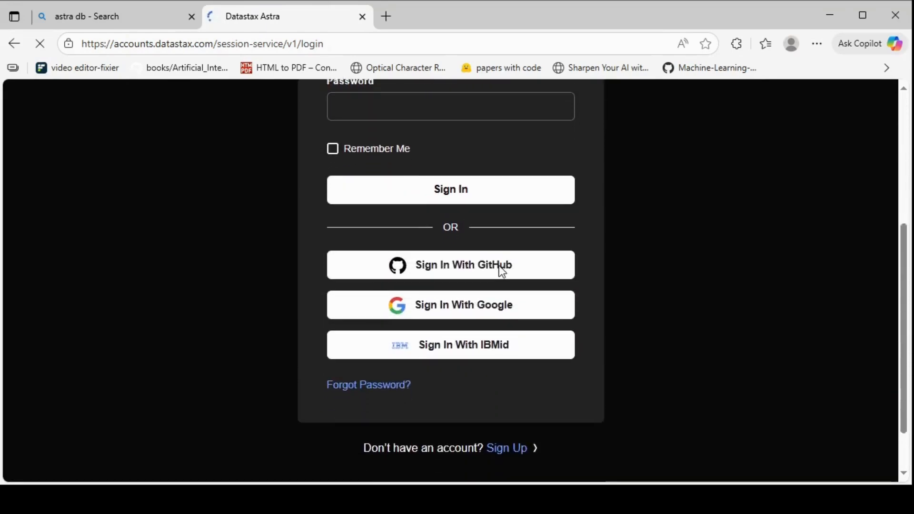
pyautogui.click(499, 299)
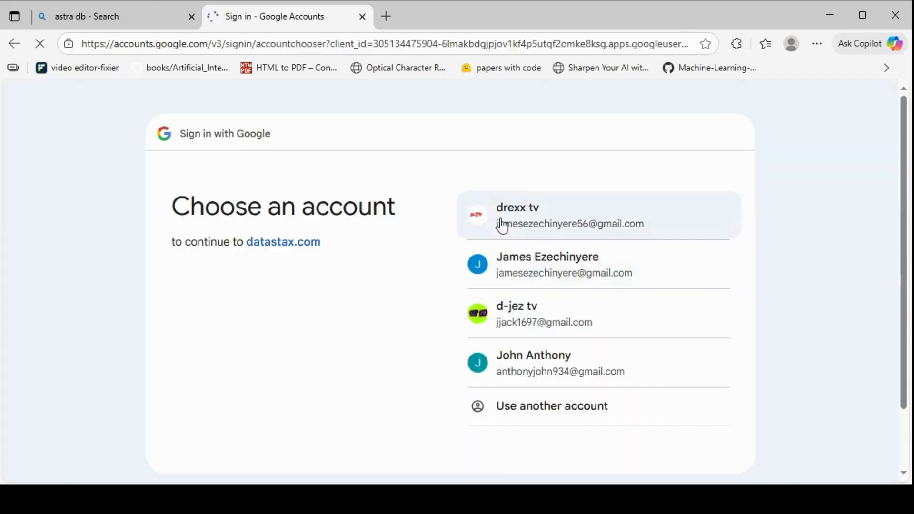
pyautogui.click(499, 219)
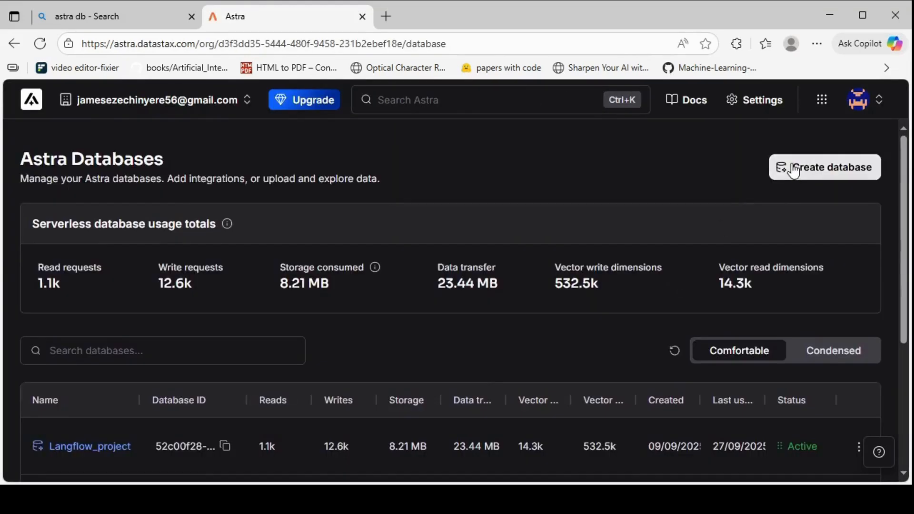
# Step: Start creating a Serverless (vector) database and name it AI_Librarian_Project
pyautogui.click(782, 166)
pyautogui.scroll(-1, 504, 263)
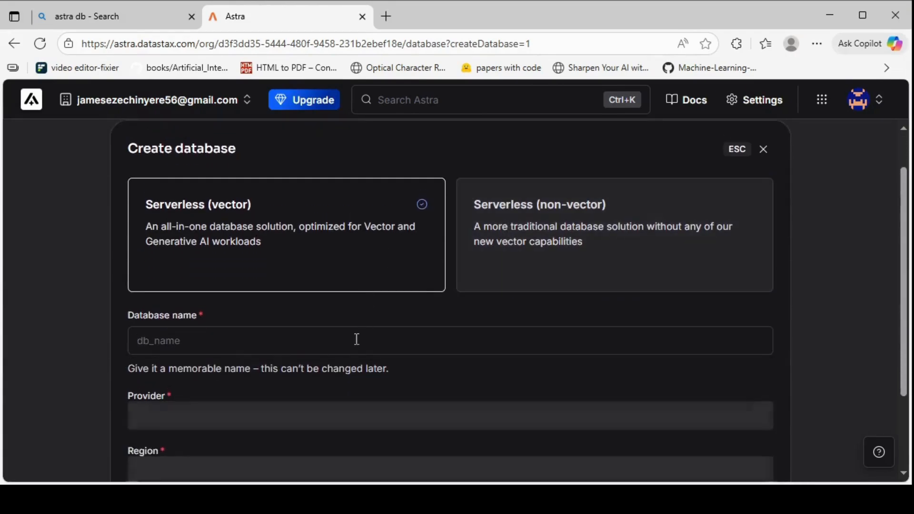
pyautogui.click(350, 350)
pyautogui.write('AI_Libraria')
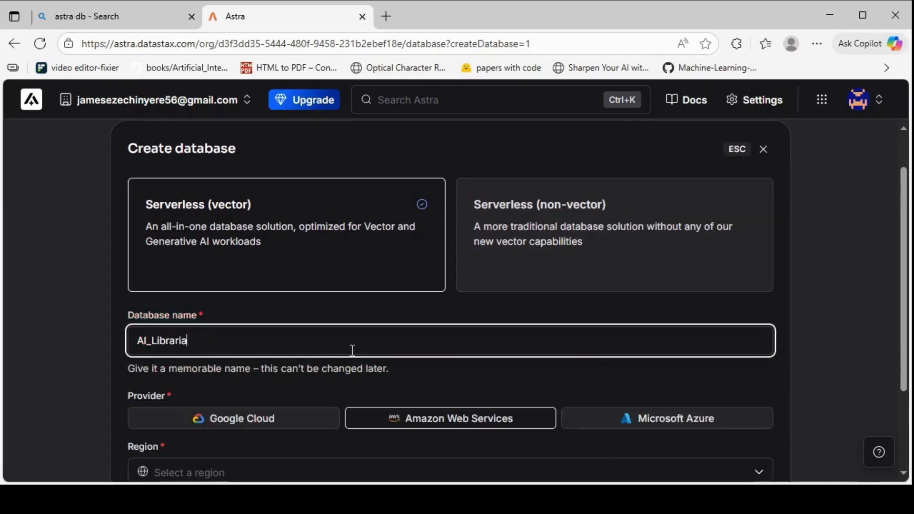
pyautogui.write('n_Project')
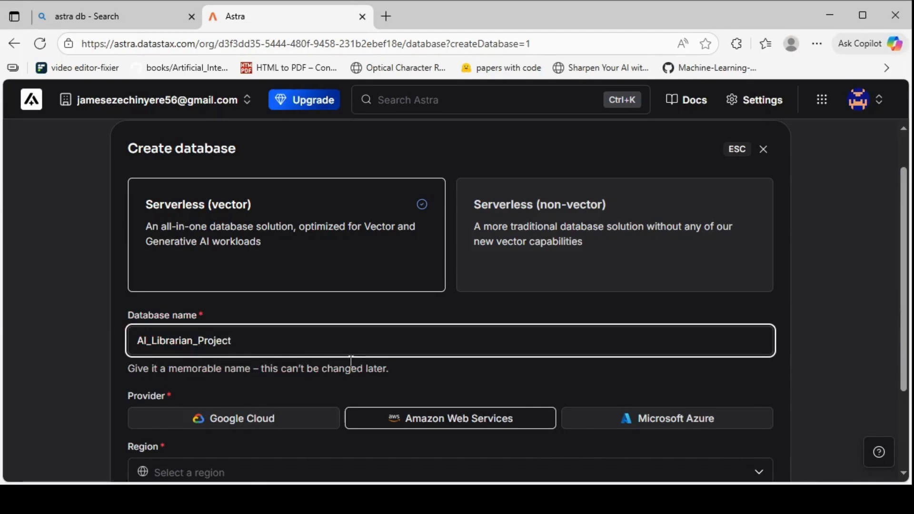
# Step: Set the new database's provider to Google Cloud and its region to us-east1
pyautogui.scroll(-3, 387, 408)
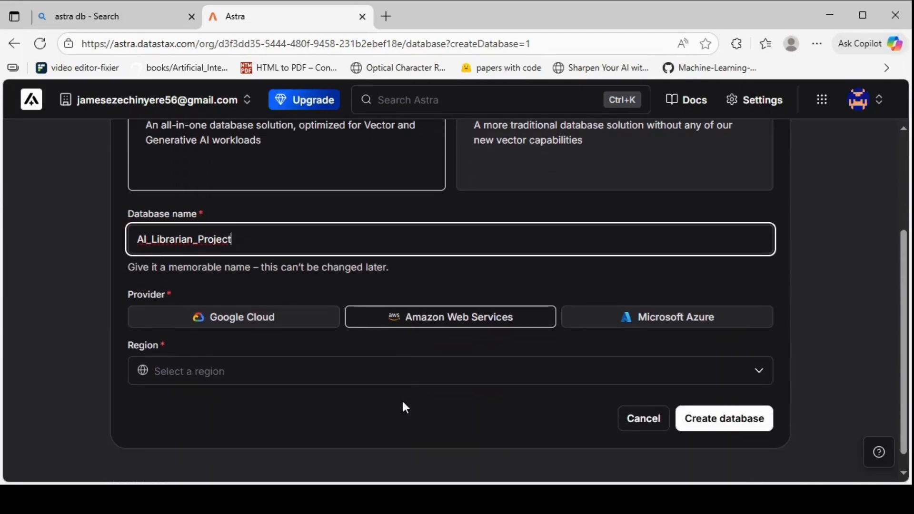
pyautogui.click(310, 321)
pyautogui.click(316, 371)
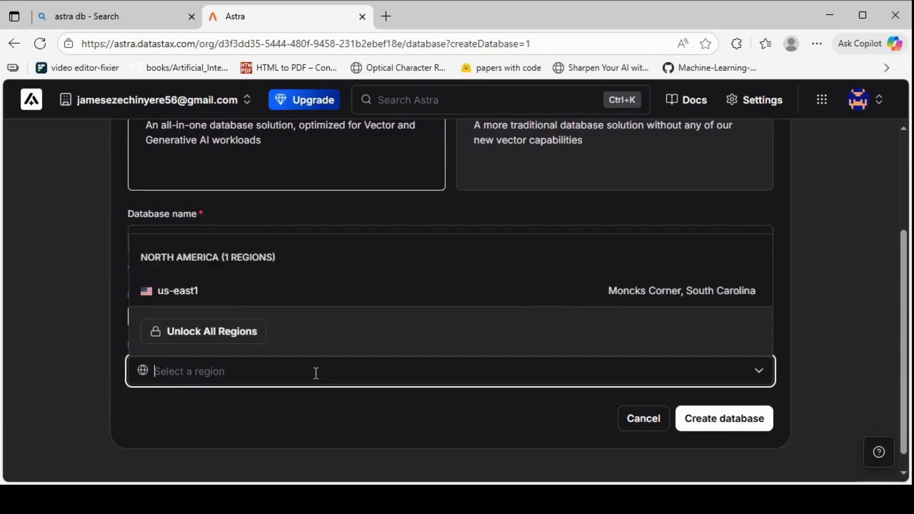
pyautogui.click(304, 285)
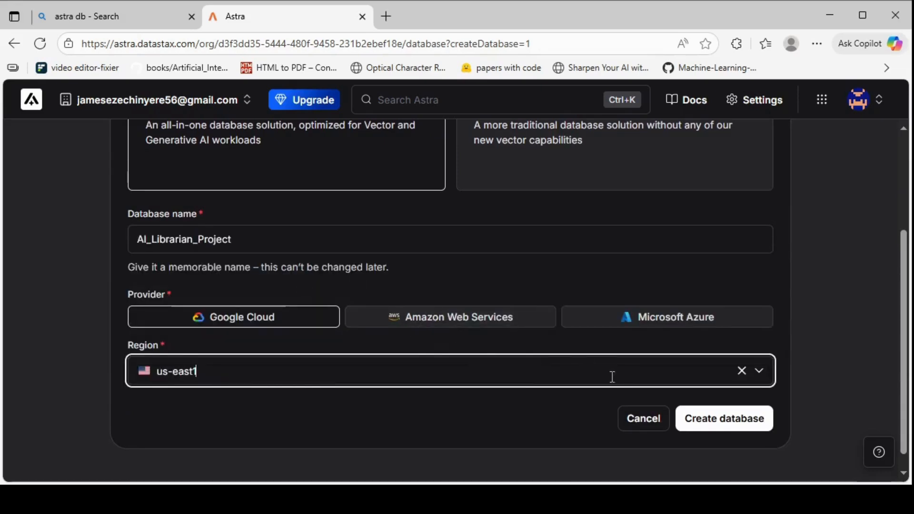
# Step: Create the database and generate a never-expiring application token described as AI_Librarian_project, copying it to the clipboard
pyautogui.click(703, 422)
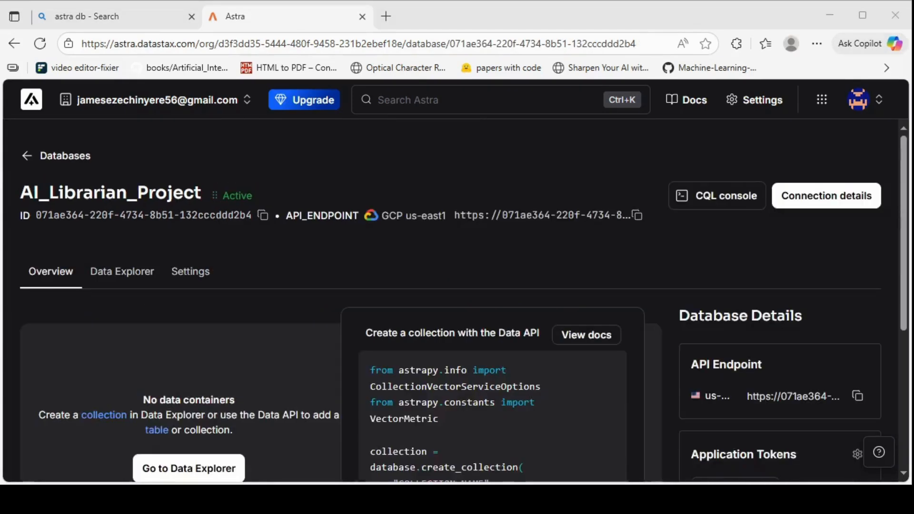
pyautogui.scroll(-2, 511, 411)
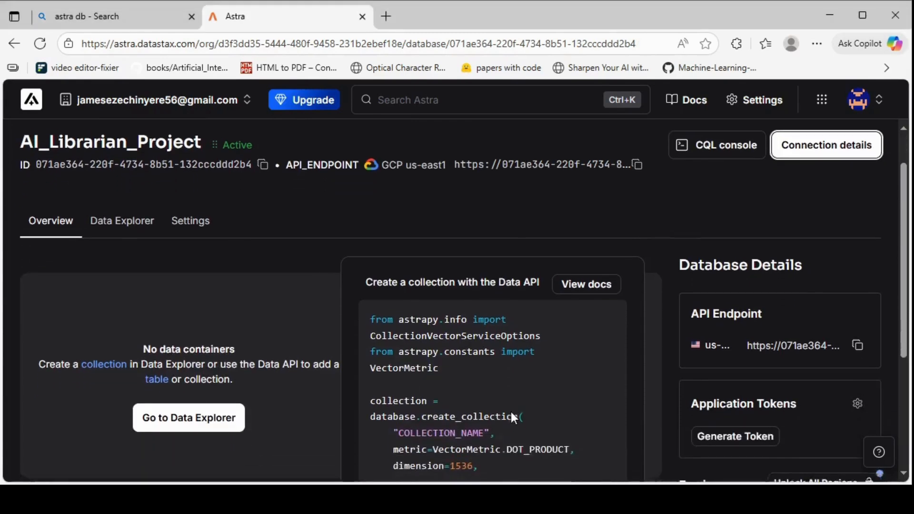
pyautogui.click(734, 386)
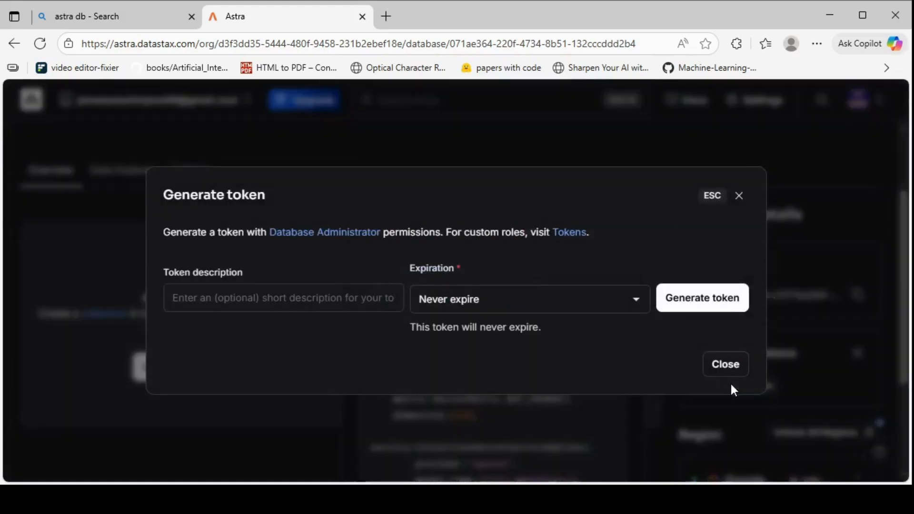
pyautogui.click(299, 305)
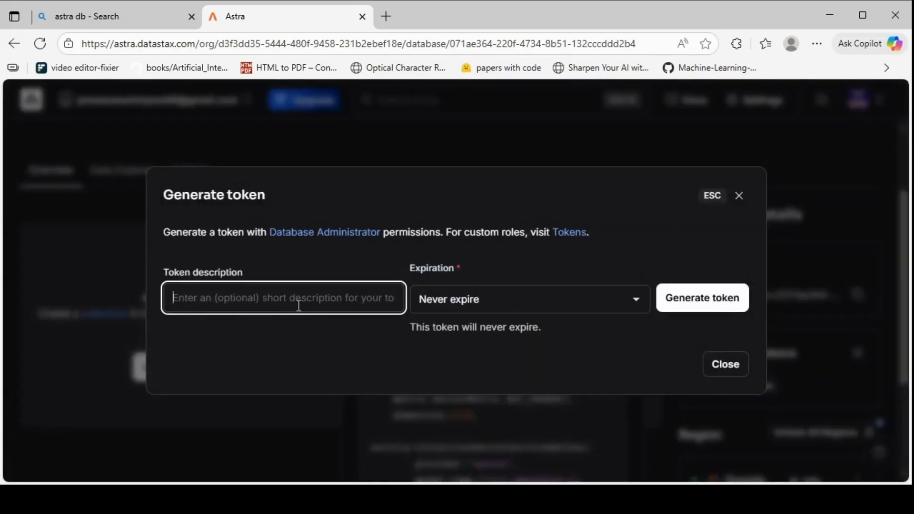
pyautogui.write('AI_L')
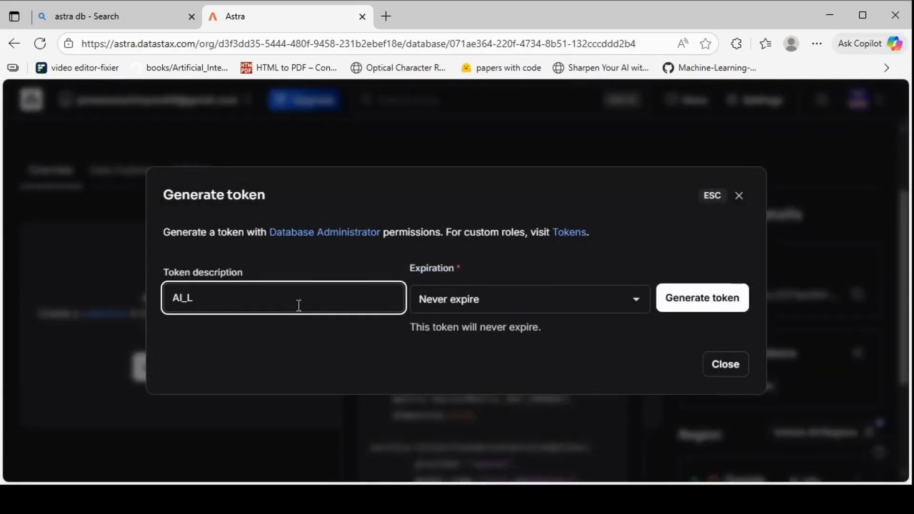
pyautogui.write('ibrarian_project')
pyautogui.click(704, 300)
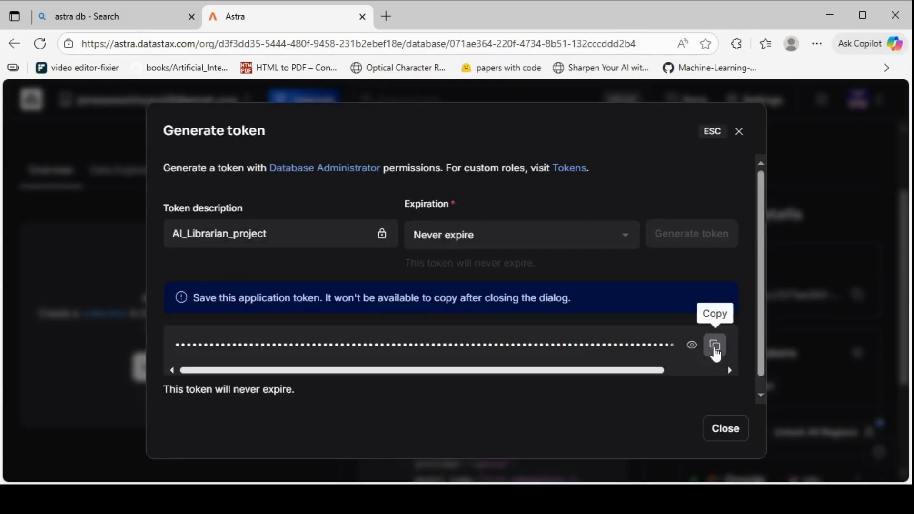
pyautogui.click(715, 347)
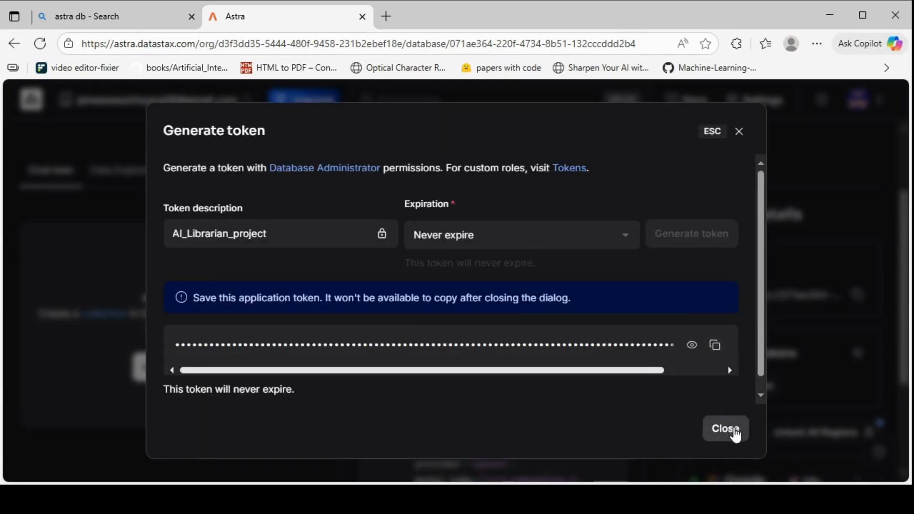
pyautogui.click(724, 428)
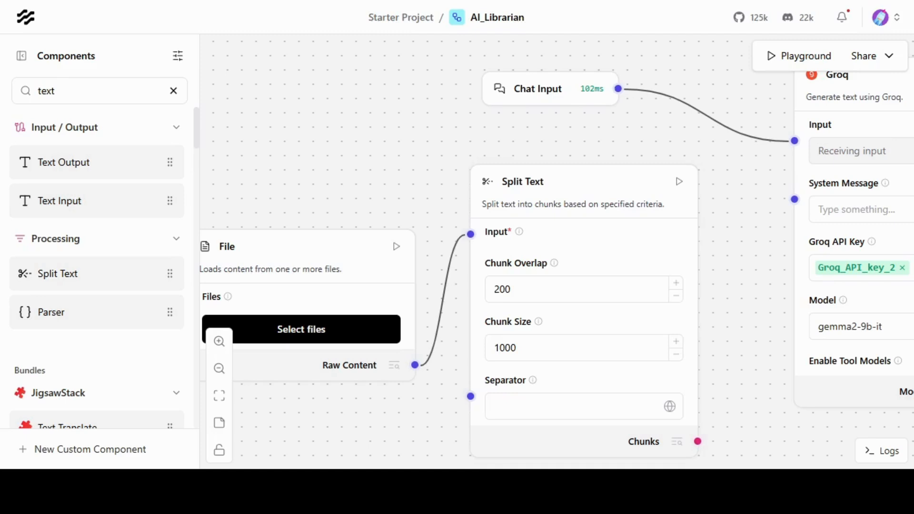
# Step: Switch to Langflow, search the components for "astra" and place an Astra DB vector store below the Groq component
pyautogui.click(62, 91)
pyautogui.press('BackSpace')
pyautogui.press('BackSpace')
pyautogui.press('BackSpace')
pyautogui.press('BackSpace')
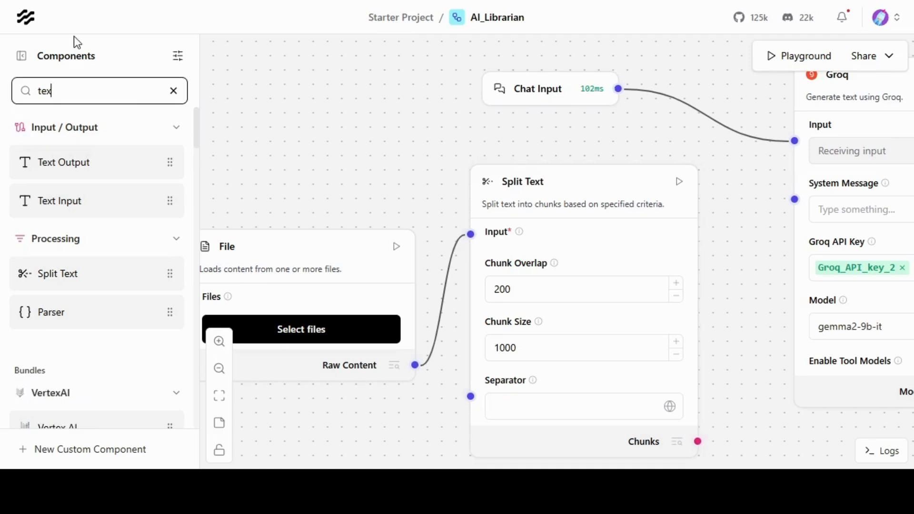
pyautogui.write('astra')
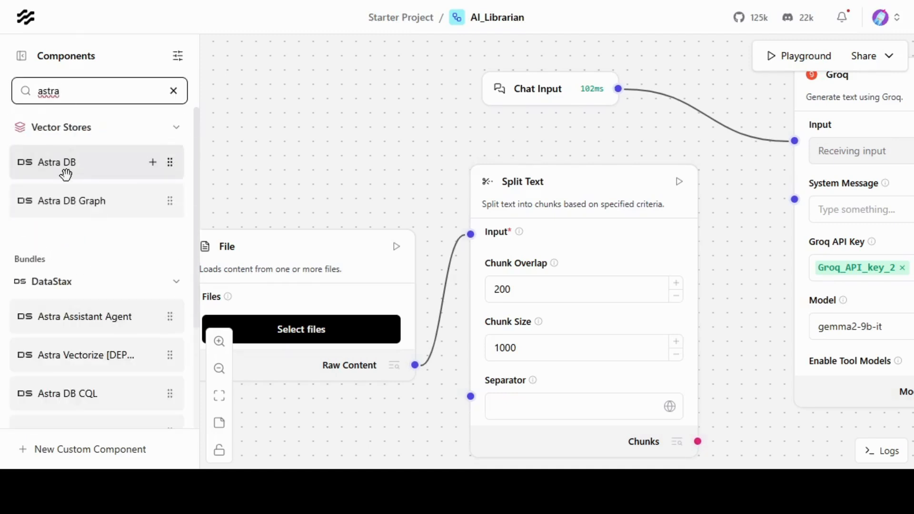
pyautogui.moveTo(65, 174); pyautogui.dragTo(758, 427)
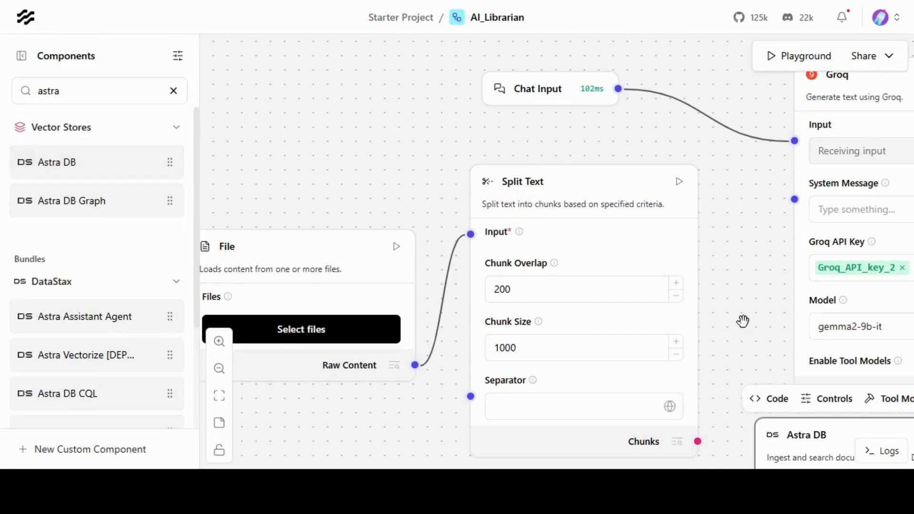
pyautogui.moveTo(743, 320); pyautogui.dragTo(402, 90)
pyautogui.moveTo(528, 206); pyautogui.dragTo(606, 267)
# Step: Paste the application token into the Astra DB component and choose AI_Librarian_Project as its database
pyautogui.moveTo(570, 465)
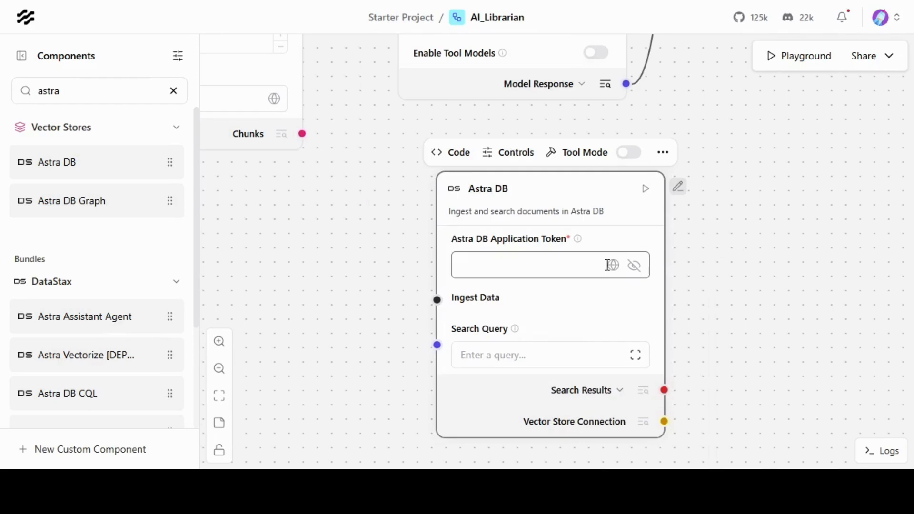
pyautogui.click(590, 265)
pyautogui.hotkey('ctrl', 'v')
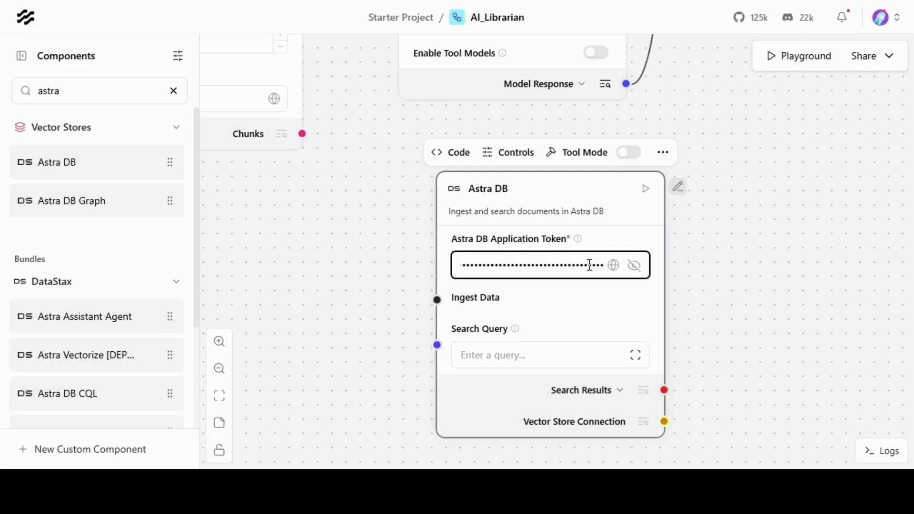
pyautogui.click(569, 493)
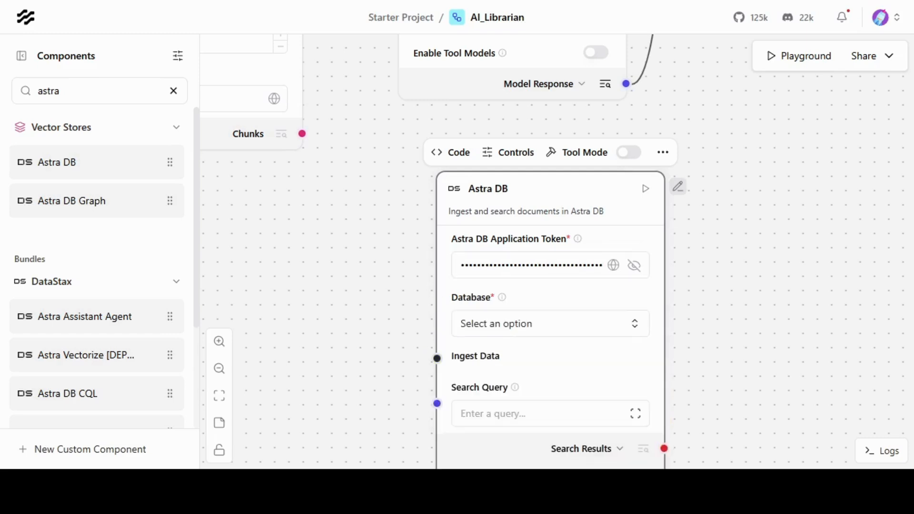
pyautogui.click(547, 323)
pyautogui.click(537, 381)
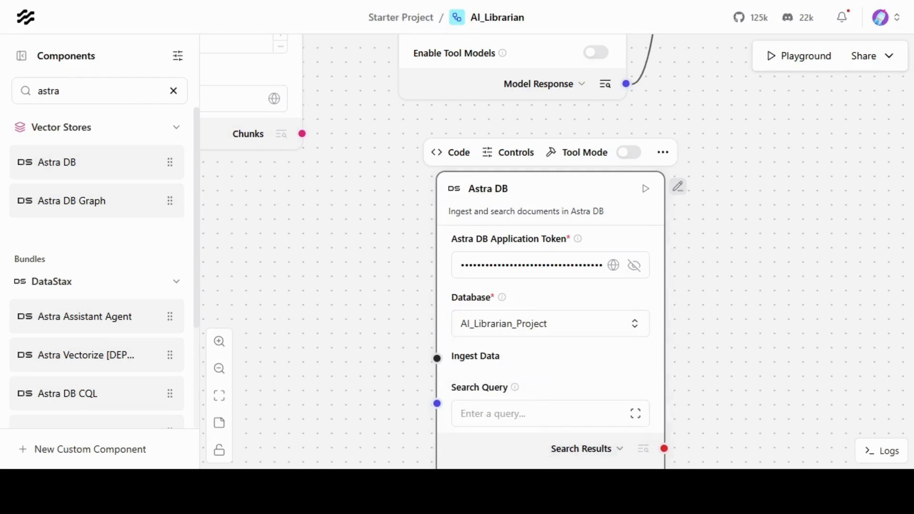
# Step: Create a new collection named AI_Librarian with Nvidia as the embedding generation method and nvidia/nv-embedqa-e5-v5 as the embedding model
pyautogui.click(536, 388)
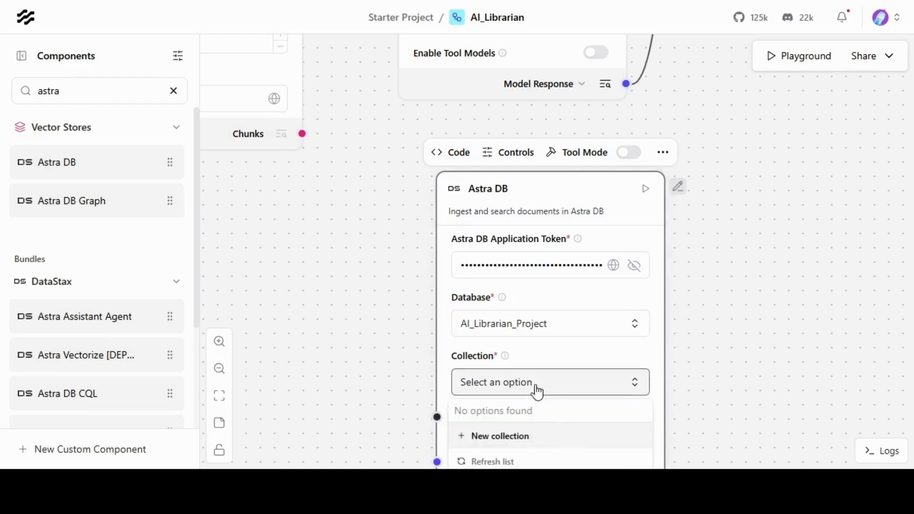
pyautogui.scroll(-3, 681, 374)
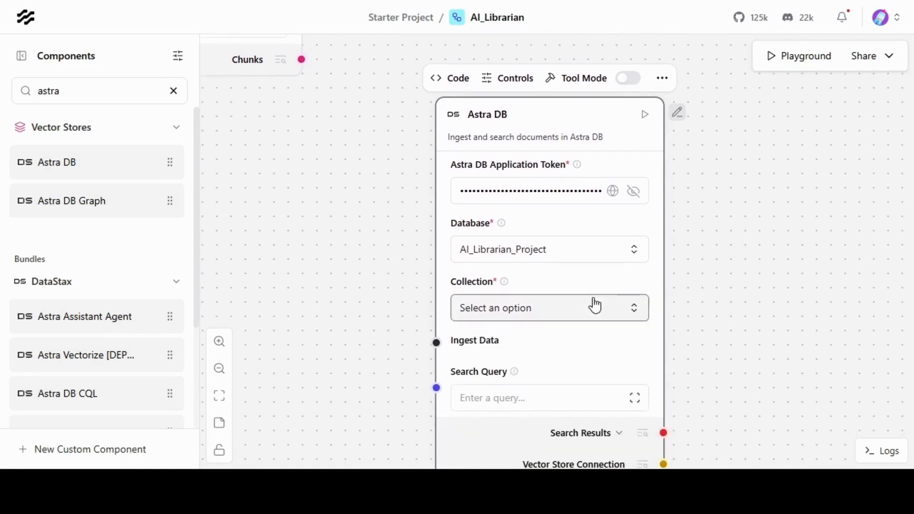
pyautogui.click(594, 305)
pyautogui.click(501, 362)
pyautogui.press('BackSpace')
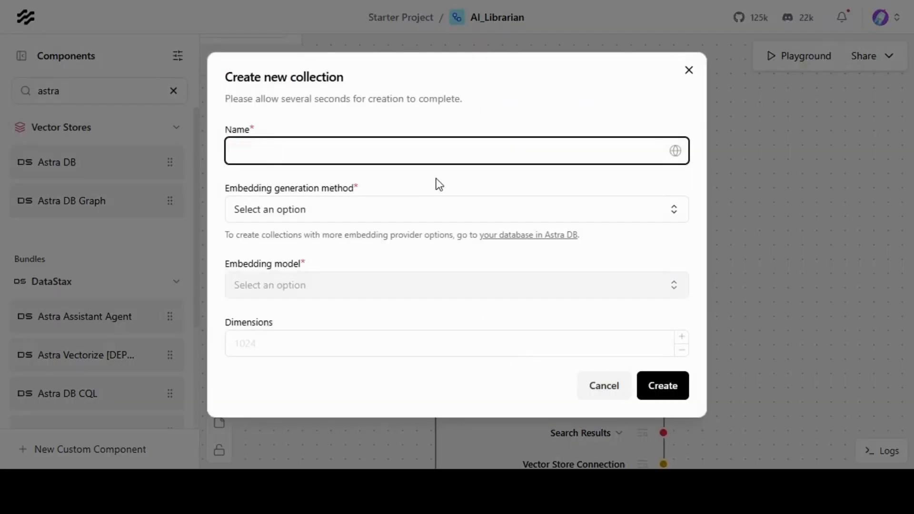
pyautogui.write('AI_Librarian')
pyautogui.click(416, 210)
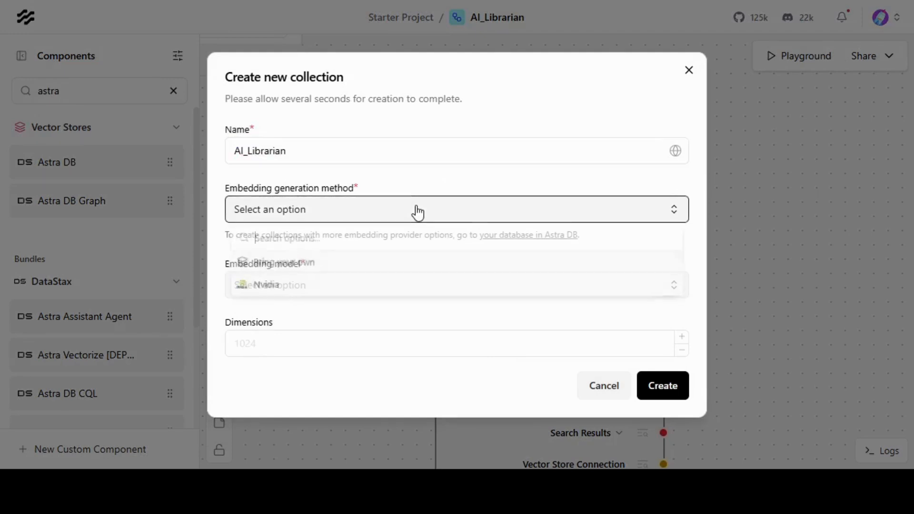
pyautogui.click(379, 289)
pyautogui.click(429, 293)
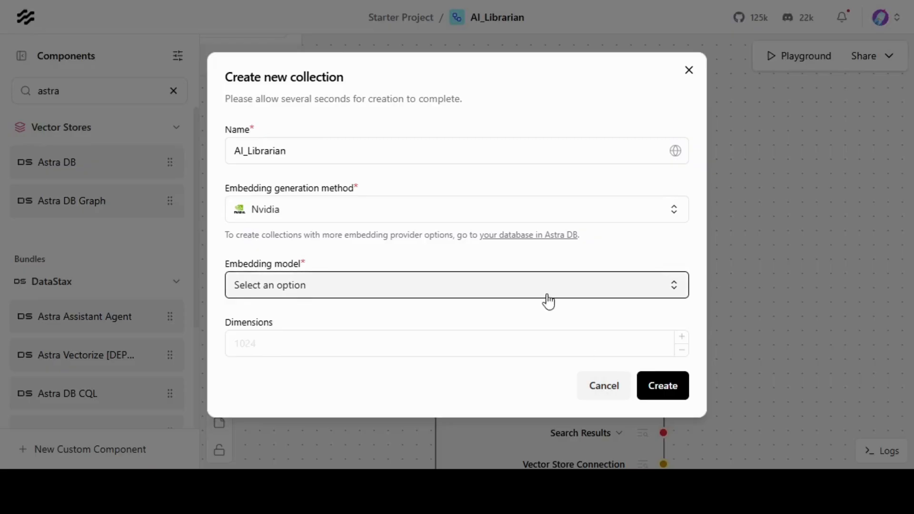
pyautogui.click(545, 296)
pyautogui.click(513, 361)
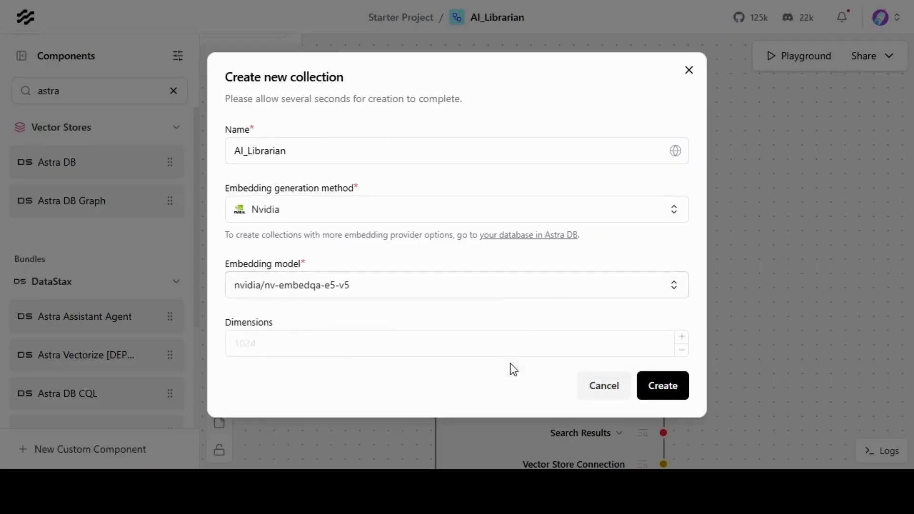
pyautogui.click(659, 390)
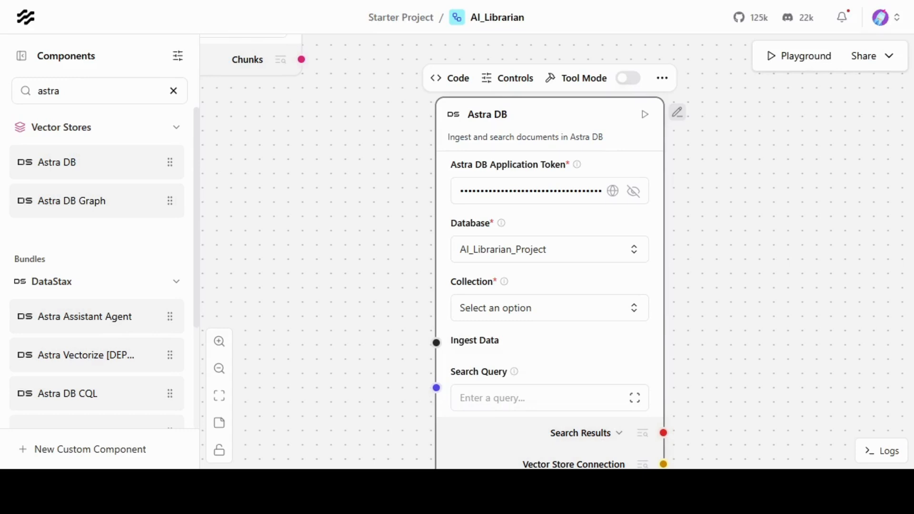
# Step: Choose AI_Librarian as the Astra DB component's collection
pyautogui.click(588, 309)
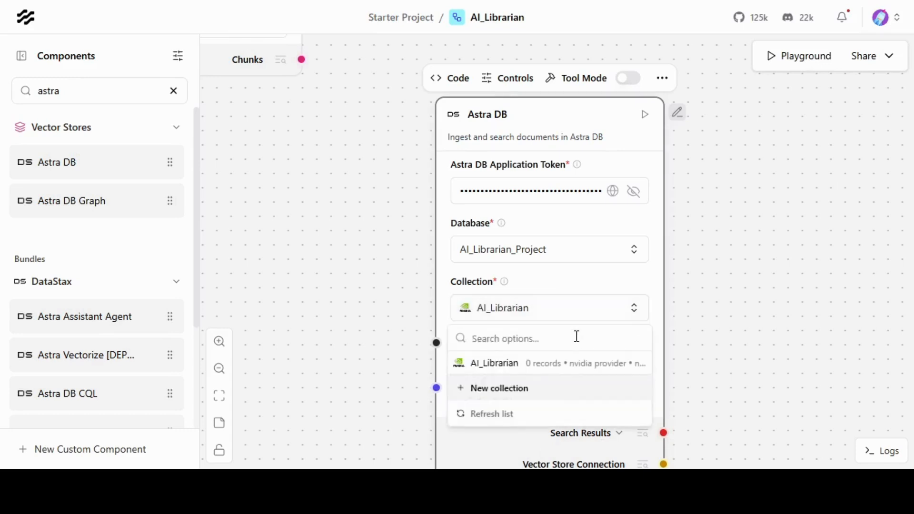
pyautogui.click(566, 365)
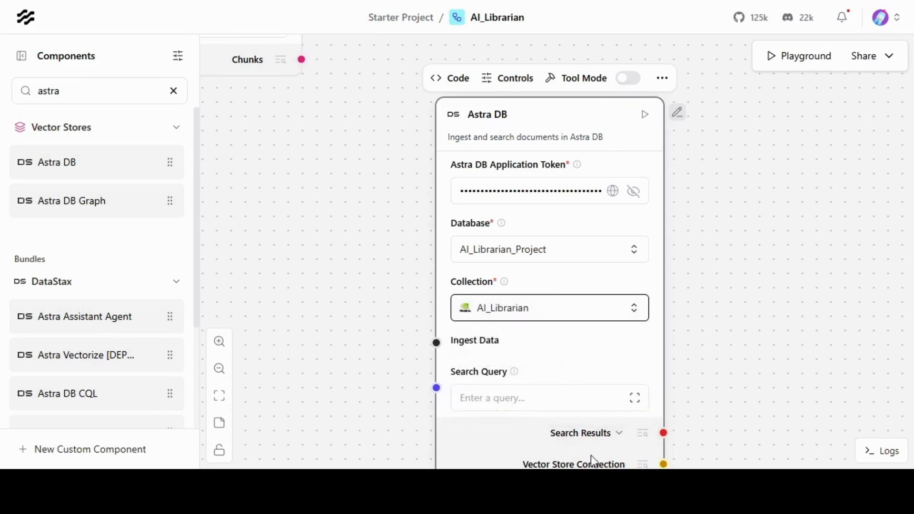
pyautogui.click(601, 495)
# Step: Connect the Split Text component's Chunks output to the Astra DB component's Ingest Data input
pyautogui.moveTo(333, 228); pyautogui.dragTo(385, 283)
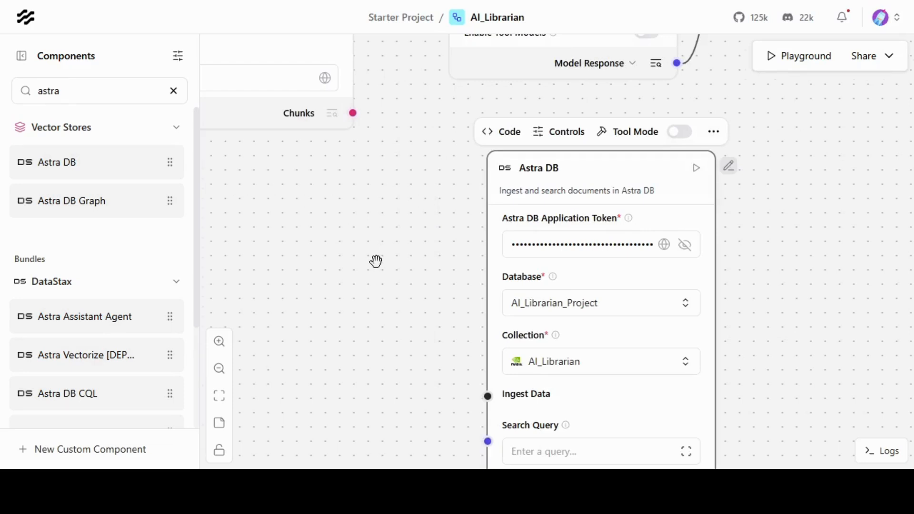
pyautogui.scroll(-3, 377, 261)
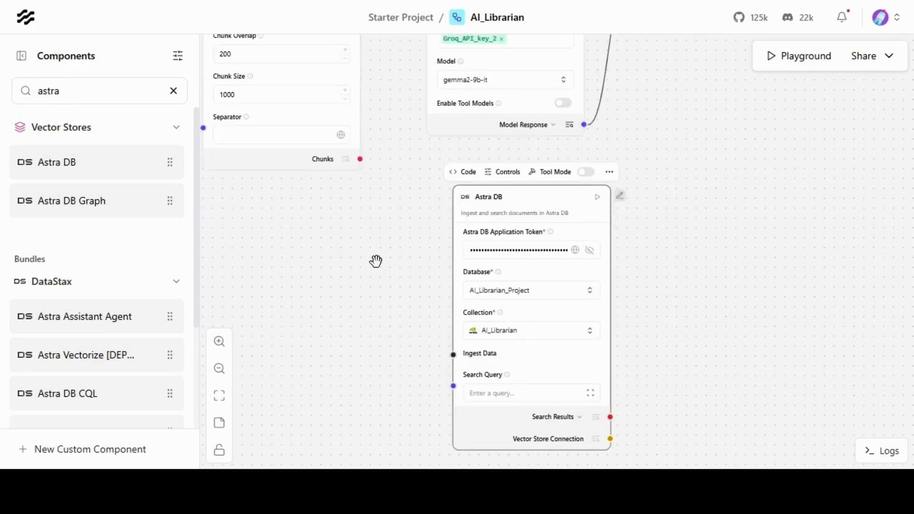
pyautogui.scroll(-5, 376, 261)
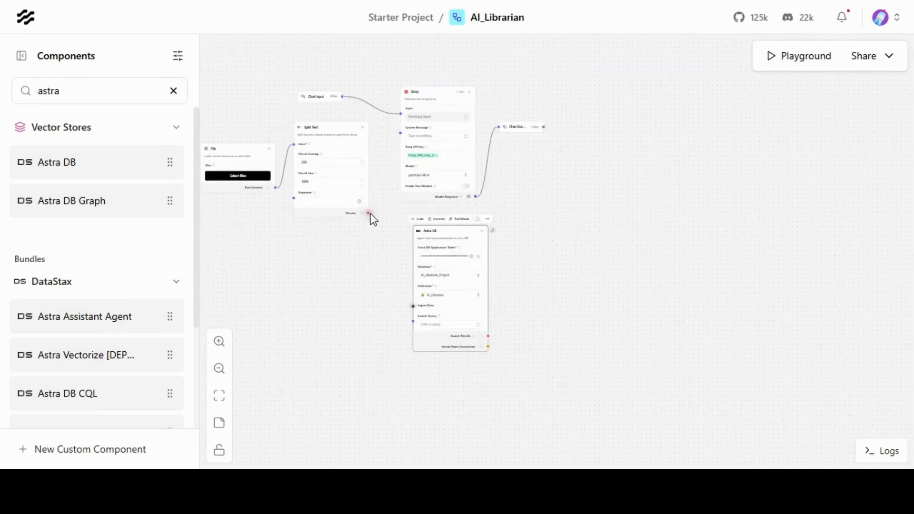
pyautogui.moveTo(369, 213); pyautogui.dragTo(413, 306)
# Step: Connect the Chat Input component's output to the Astra DB component's Search Query input
pyautogui.scroll(3, 421, 350)
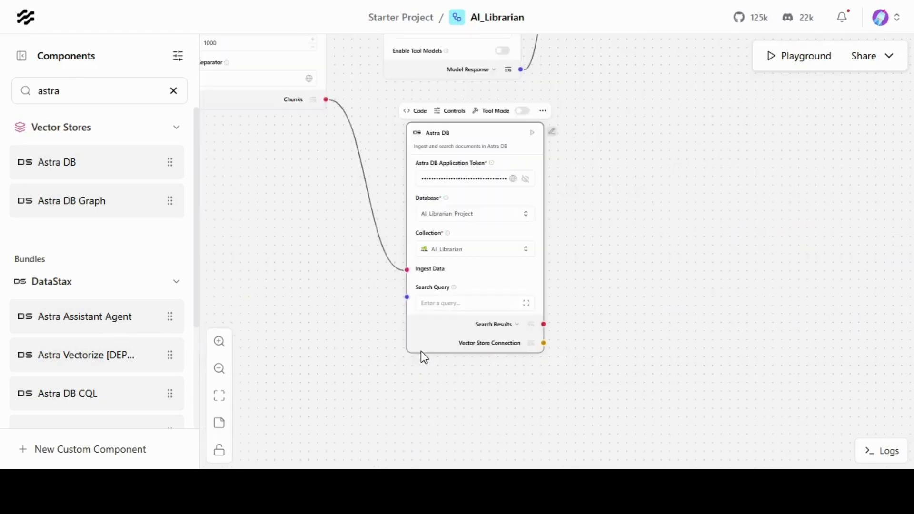
pyautogui.scroll(-2, 328, 256)
pyautogui.scroll(8, 328, 256)
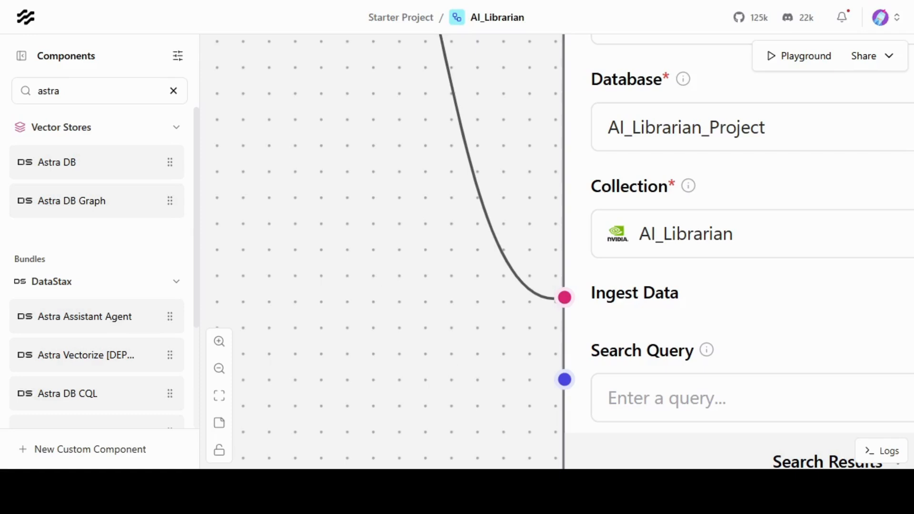
pyautogui.scroll(-8, 558, 428)
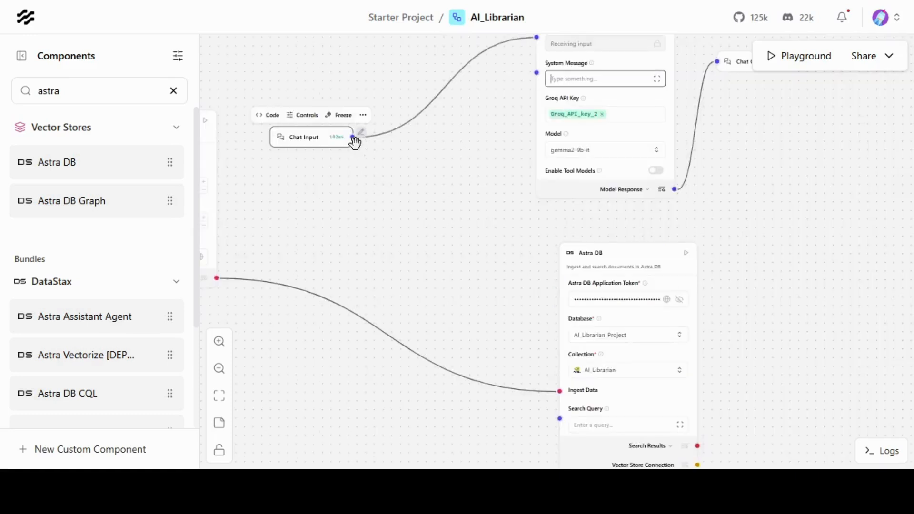
pyautogui.moveTo(353, 137); pyautogui.dragTo(560, 419)
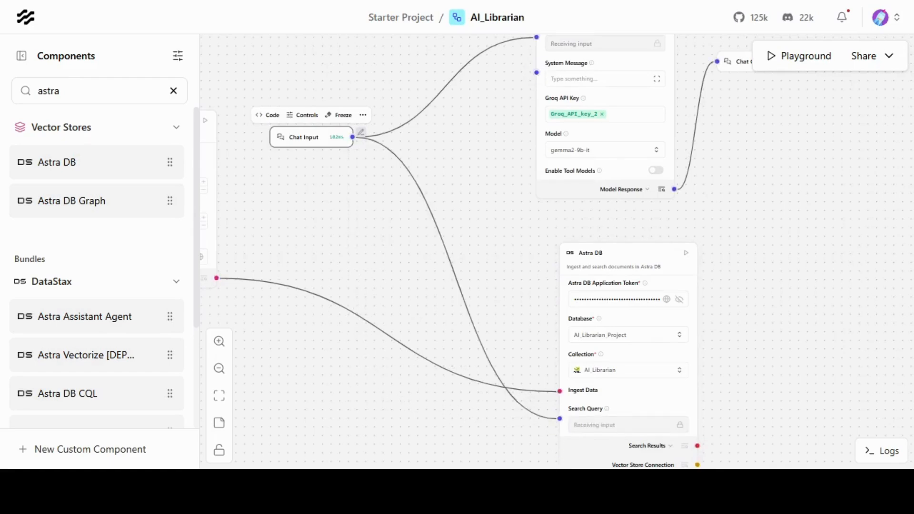
# Step: Search the components for "pars", add a Parser beside the Astra DB component and set its mode to Stringify
pyautogui.click(139, 86)
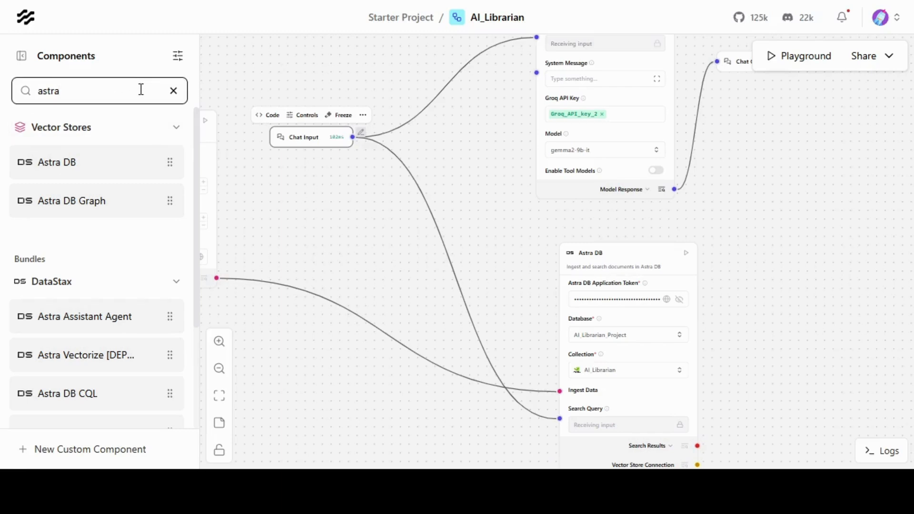
pyautogui.hotkey('ctrl', 'a')
pyautogui.write('pars')
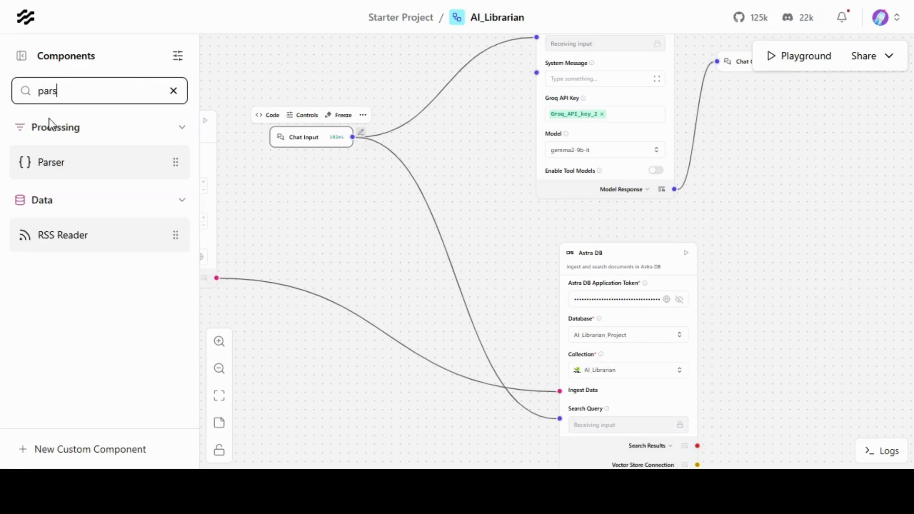
pyautogui.moveTo(49, 161); pyautogui.dragTo(540, 171)
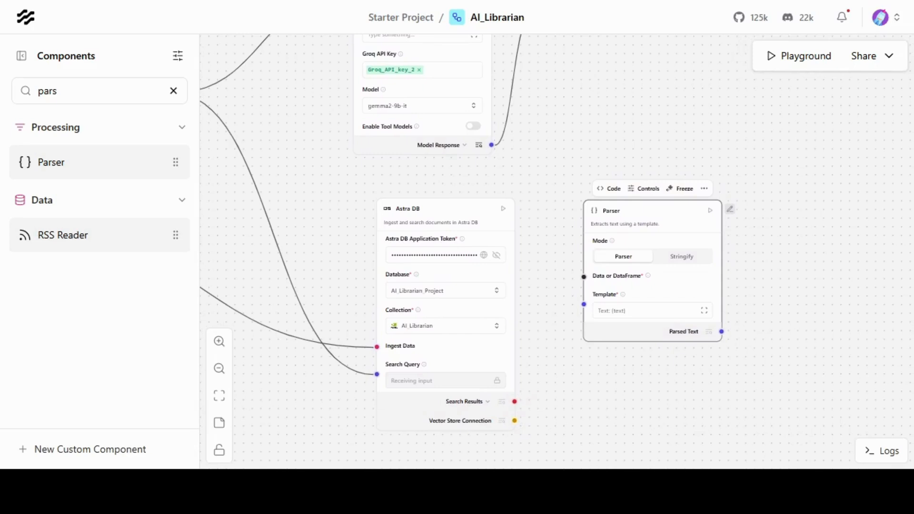
pyautogui.click(675, 258)
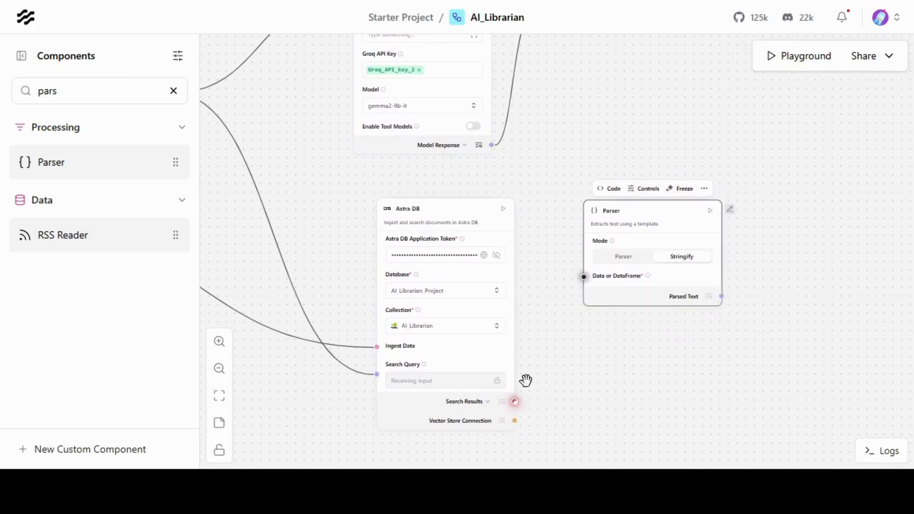
# Step: Connect the Astra DB component's Search Results output to the Parser's Data or DataFrame input and add a Prompt Template beside the Parser
pyautogui.moveTo(515, 401); pyautogui.dragTo(584, 276)
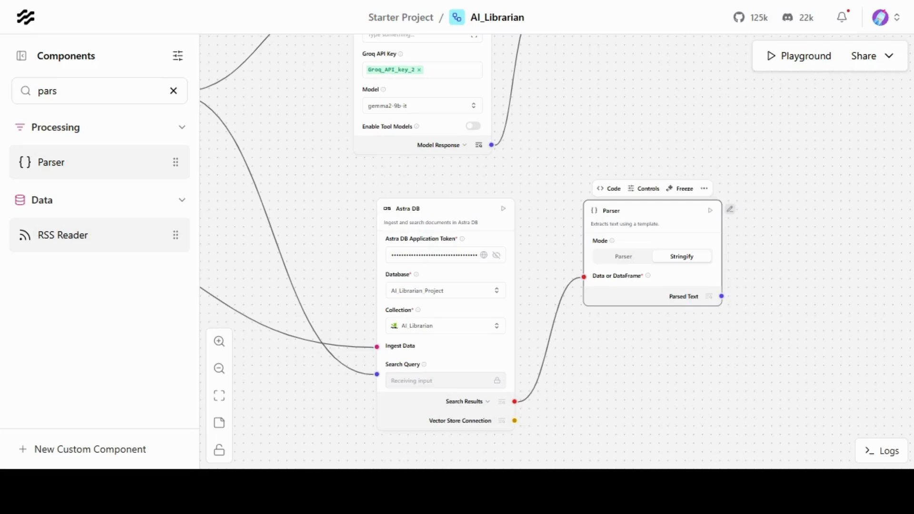
pyautogui.click(174, 91)
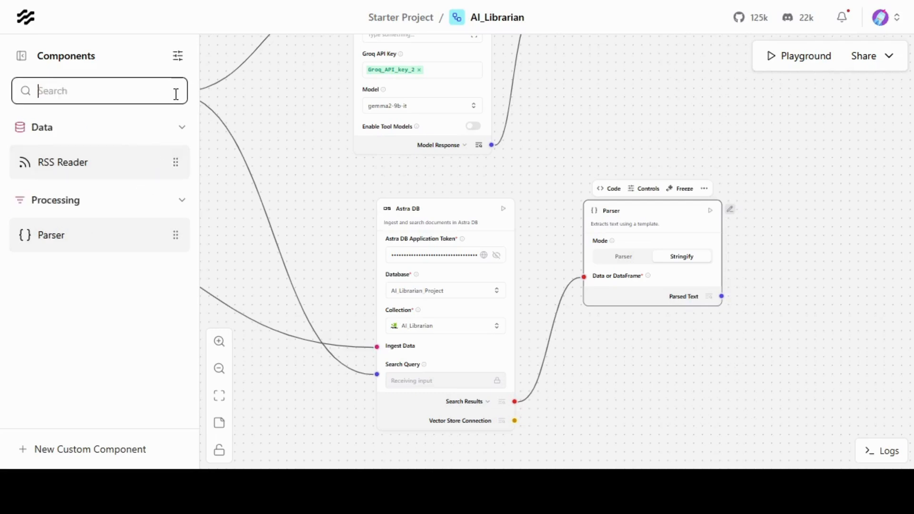
pyautogui.write('prompt')
pyautogui.moveTo(65, 162); pyautogui.dragTo(782, 156)
pyautogui.hscroll(4, 647, 180)
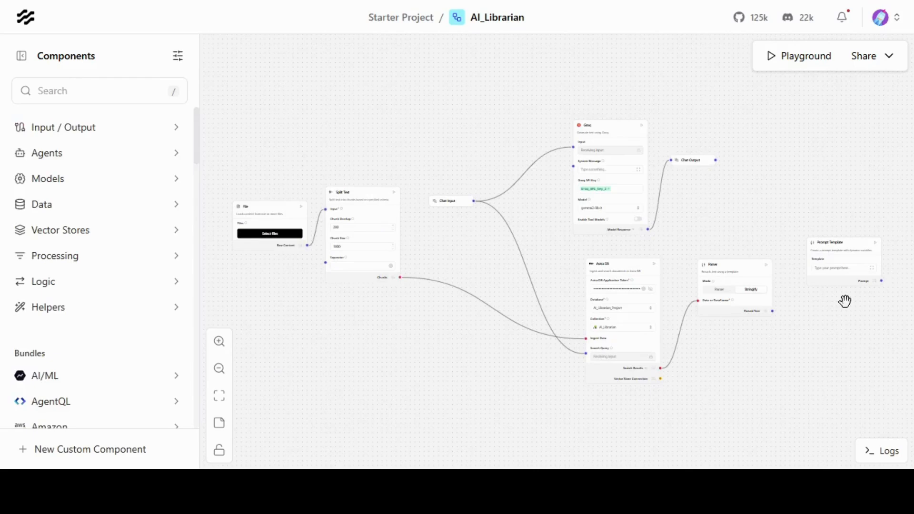
# Step: Save a prompt telling a helpful assistant to answer customers' questions from the provided context, with lines "This is the context: {context}" and "This is the question:{question}"
pyautogui.click(219, 342)
pyautogui.click(219, 342)
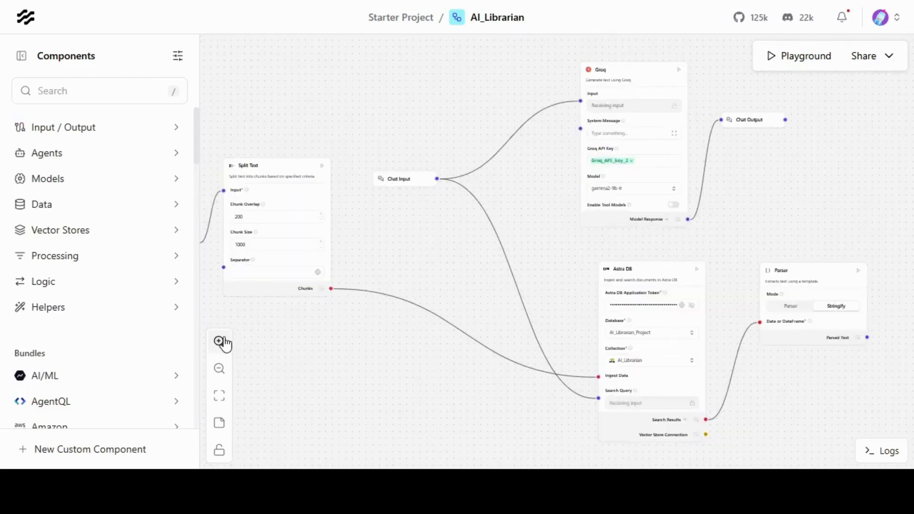
pyautogui.click(219, 342)
pyautogui.moveTo(351, 395); pyautogui.dragTo(178, 370)
pyautogui.moveTo(643, 370); pyautogui.dragTo(412, 352)
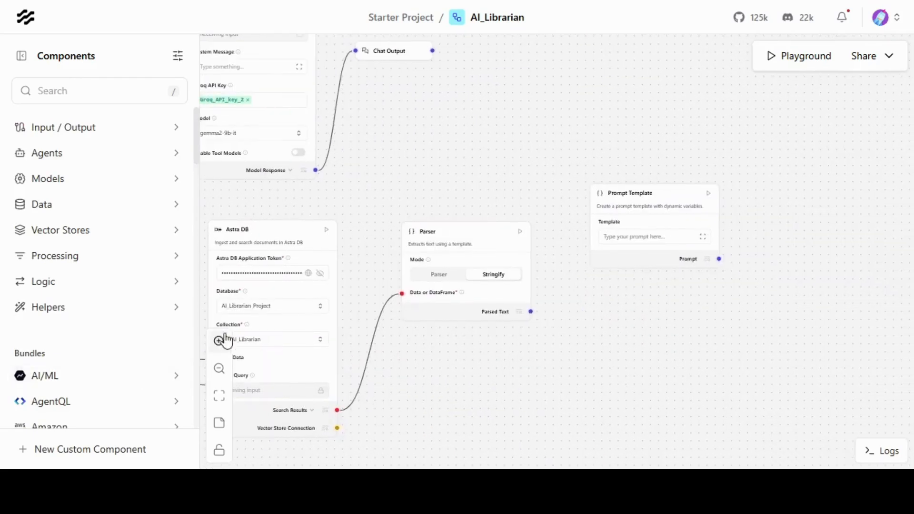
pyautogui.click(219, 342)
pyautogui.click(219, 343)
pyautogui.click(219, 346)
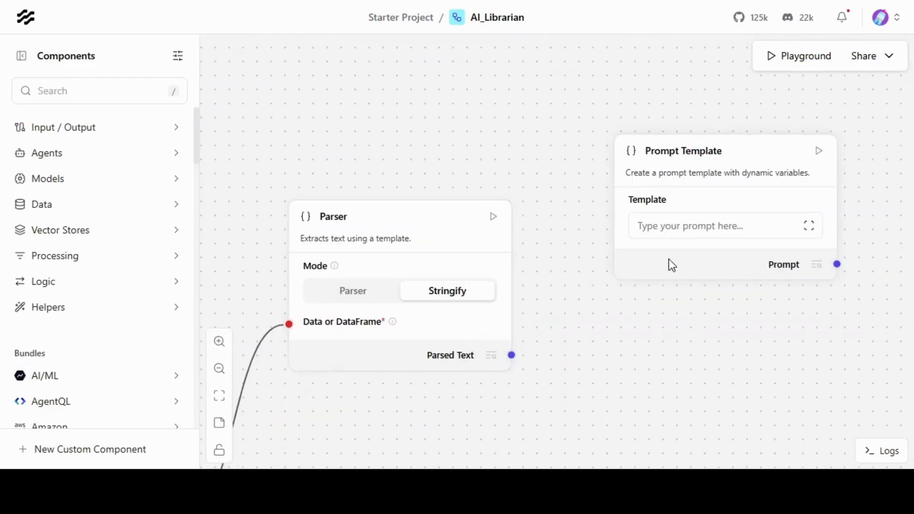
pyautogui.click(710, 232)
pyautogui.write('You are a helpful assistant, you will provide answers to customers questions using the context provided below.  This is the context: {context}  This is the question:{question}')
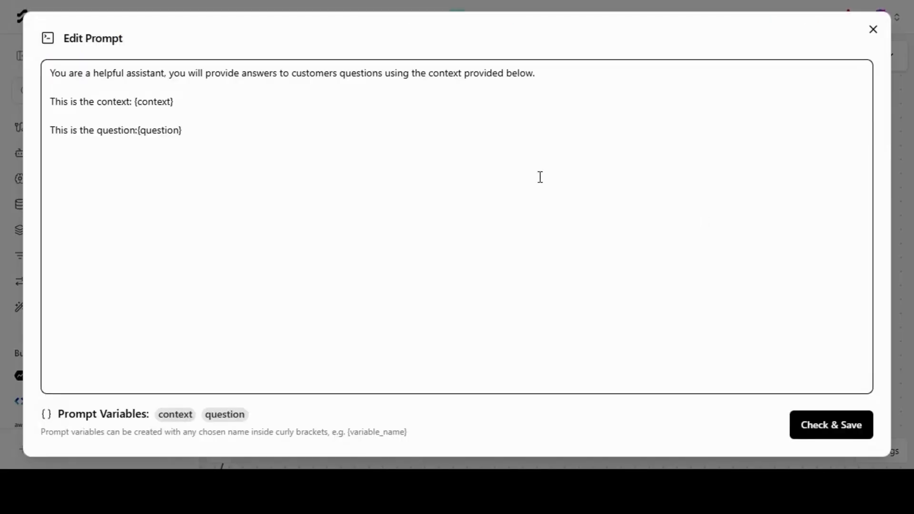
pyautogui.click(813, 432)
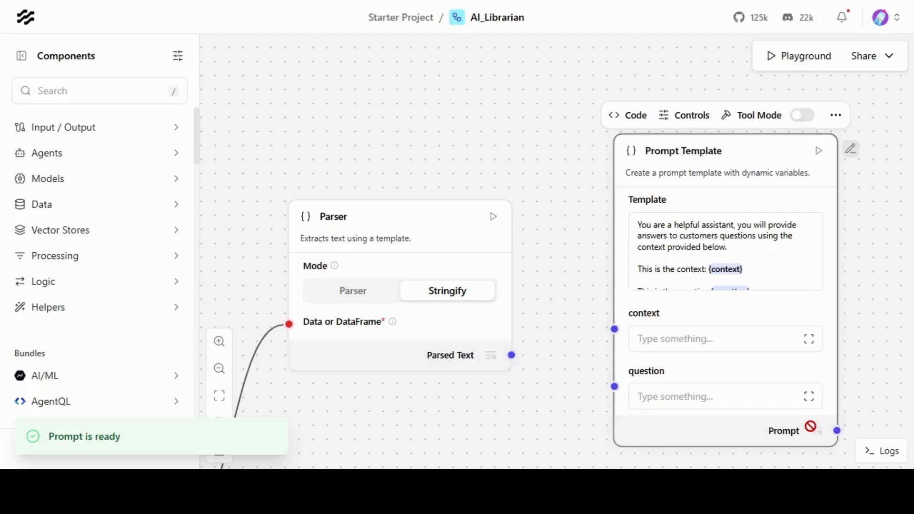
# Step: Connect the Parser's Parsed Text output to the Prompt Template's context input and the Chat Input's output to its question input
pyautogui.moveTo(533, 191); pyautogui.dragTo(493, 131)
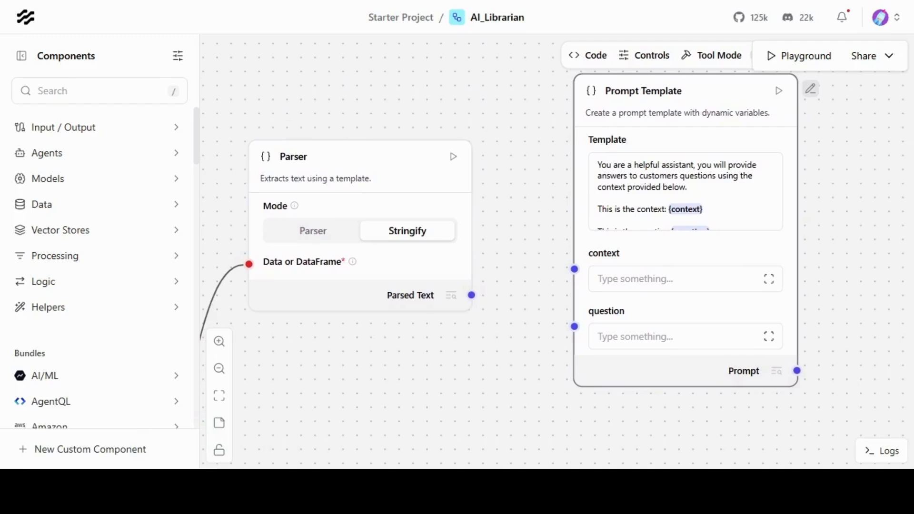
pyautogui.moveTo(472, 295); pyautogui.dragTo(570, 275)
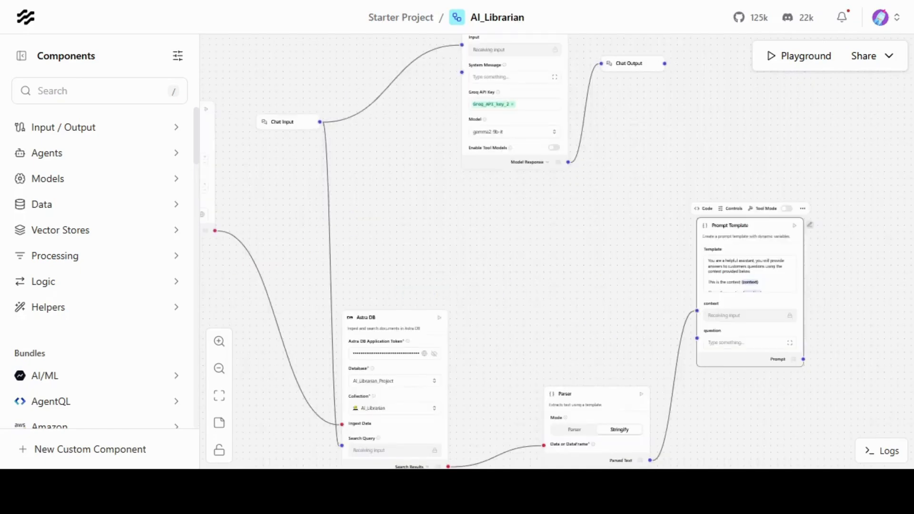
pyautogui.moveTo(320, 122); pyautogui.dragTo(697, 338)
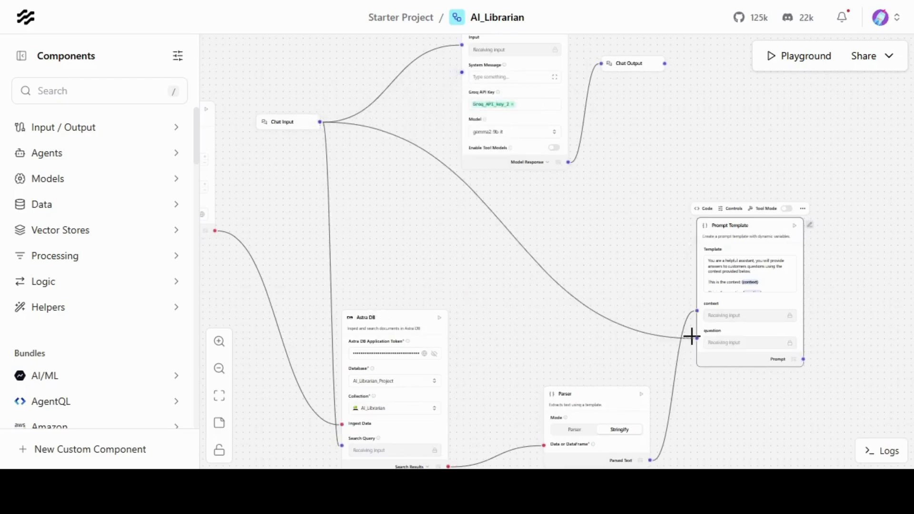
# Step: Delete the connection between the Chat Input component and the Groq component's Input
pyautogui.click(393, 85)
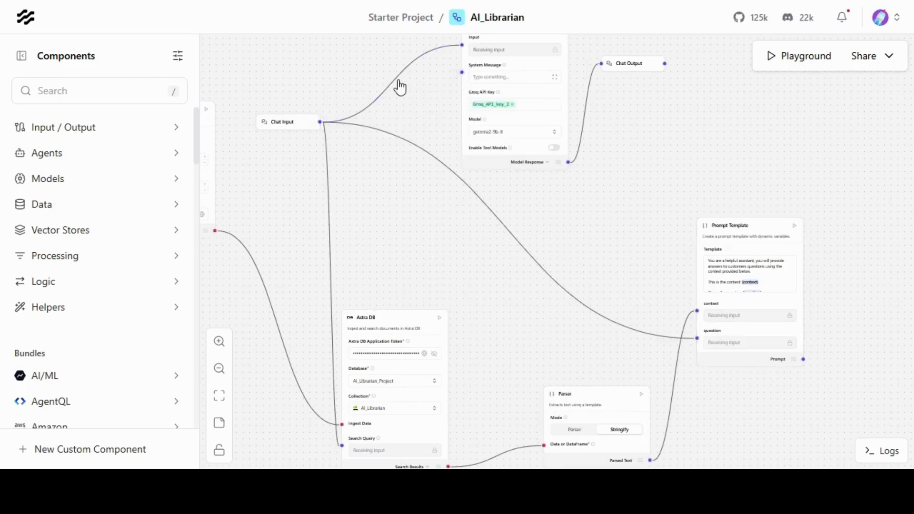
pyautogui.press('BackSpace')
# Step: Move the Groq and Chat Output components beyond the Prompt Template and connect the template's Prompt output to Groq's Input
pyautogui.moveTo(622, 159); pyautogui.dragTo(661, 249)
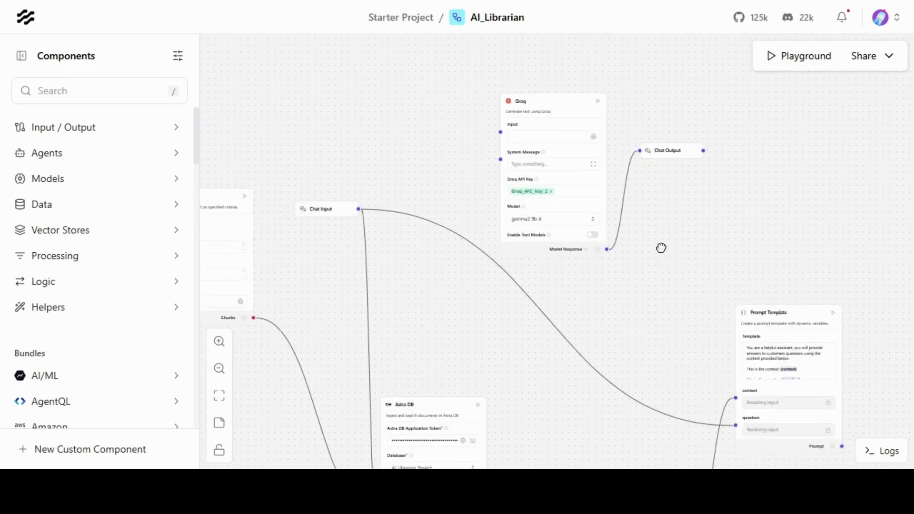
pyautogui.moveTo(582, 97); pyautogui.dragTo(828, 265)
pyautogui.moveTo(557, 152); pyautogui.dragTo(846, 347)
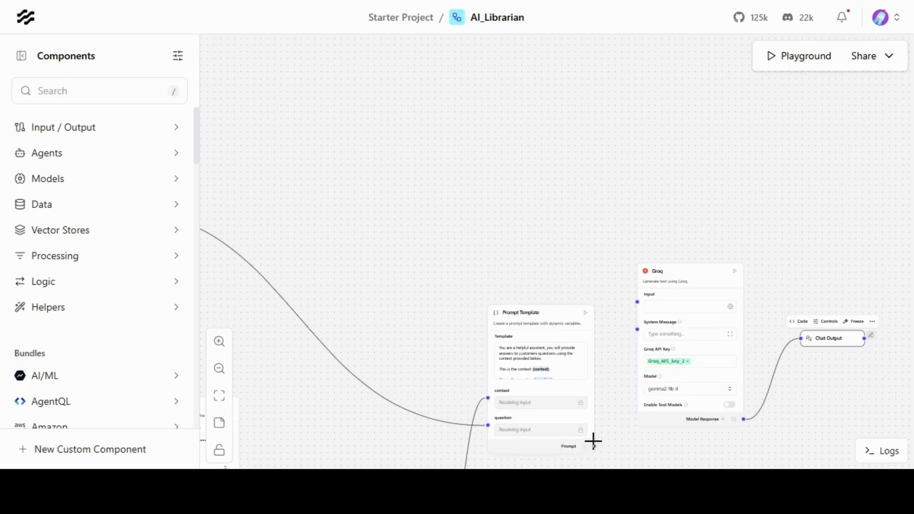
pyautogui.moveTo(594, 446); pyautogui.dragTo(636, 304)
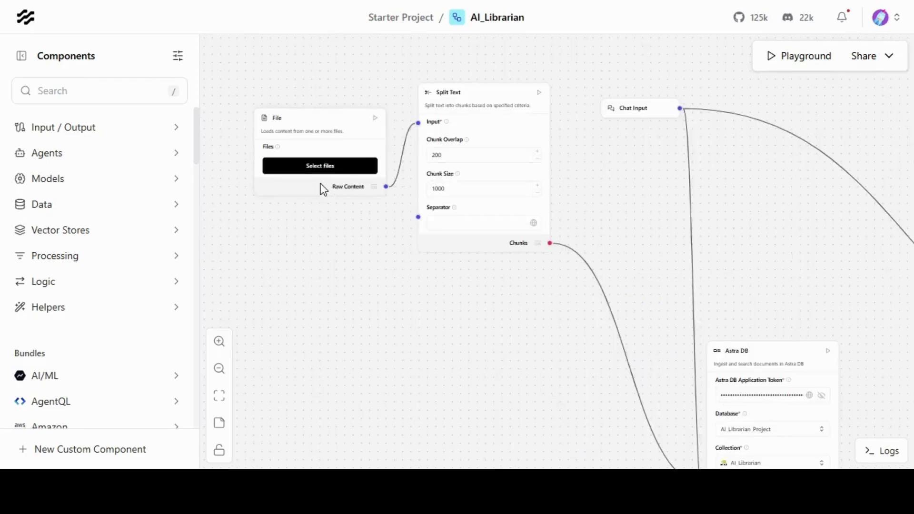
# Step: Upload Resturaunt Q&A.pdf and the "Unveiling Concepts Learned by a World-C..." PDF for the File component and confirm the file selection
pyautogui.click(318, 168)
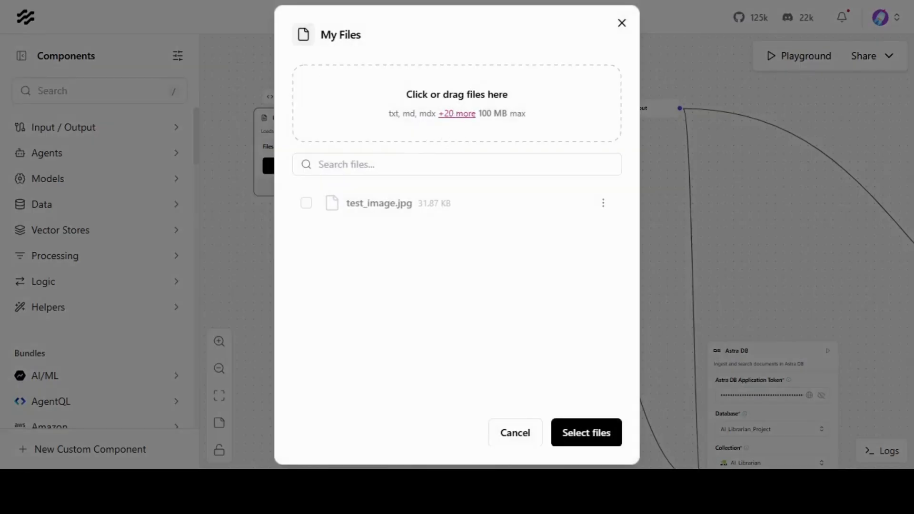
pyautogui.click(584, 424)
pyautogui.click(337, 170)
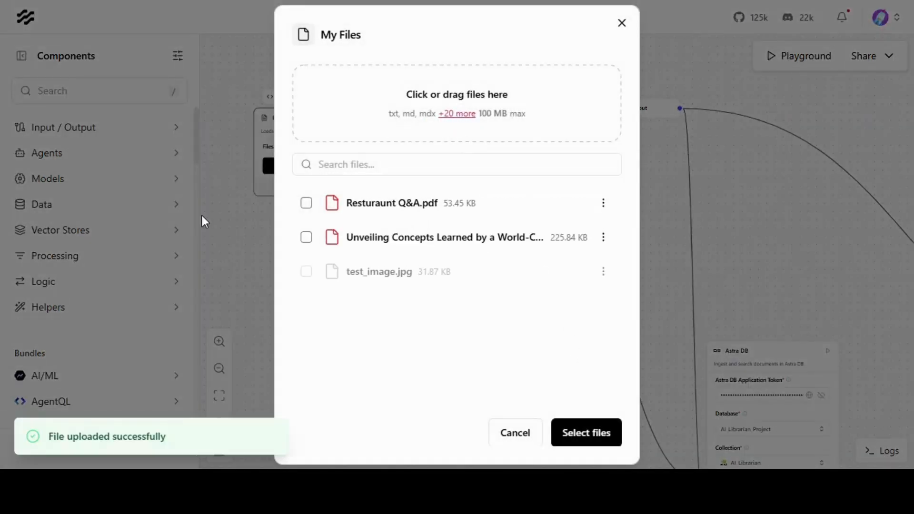
pyautogui.click(569, 431)
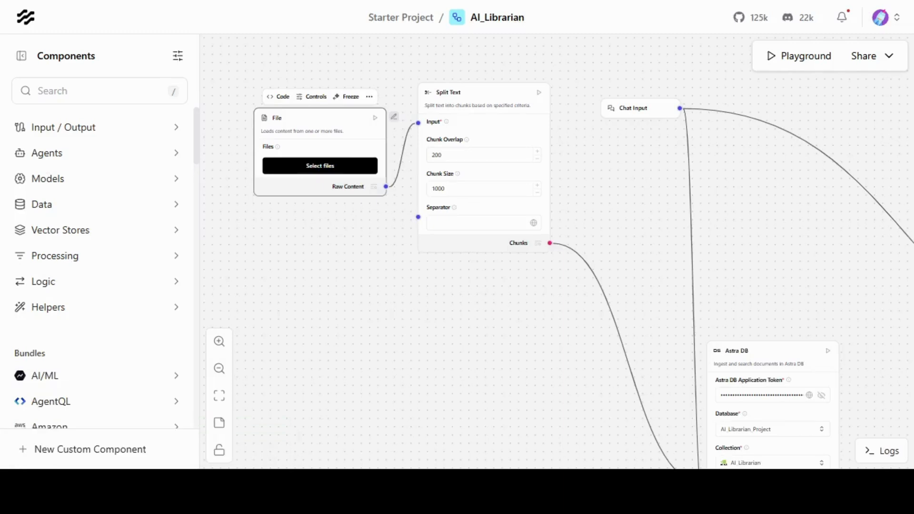
# Step: Open the Playground and send the message "Explain the classical and neural network concepts in Stockfish."
pyautogui.click(806, 58)
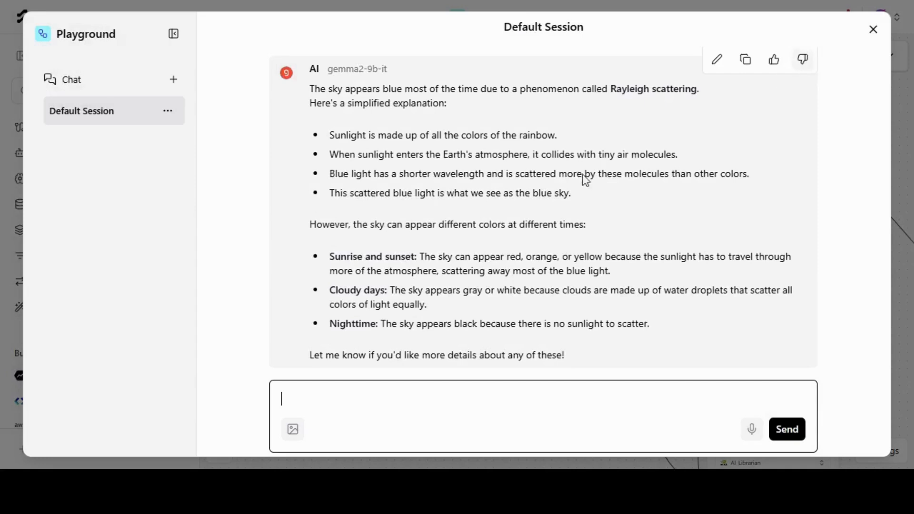
pyautogui.click(387, 399)
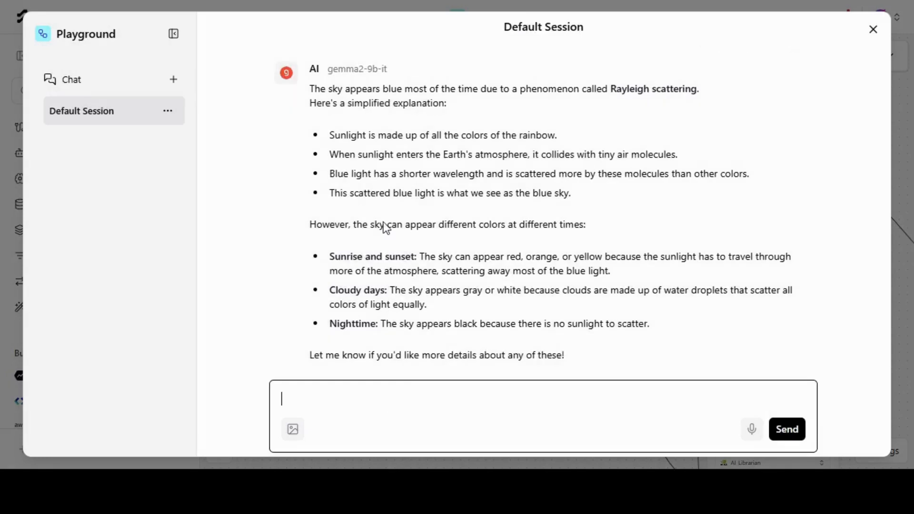
pyautogui.write('Explain the classical and neural network concepts in Stockfish.')
pyautogui.click(801, 431)
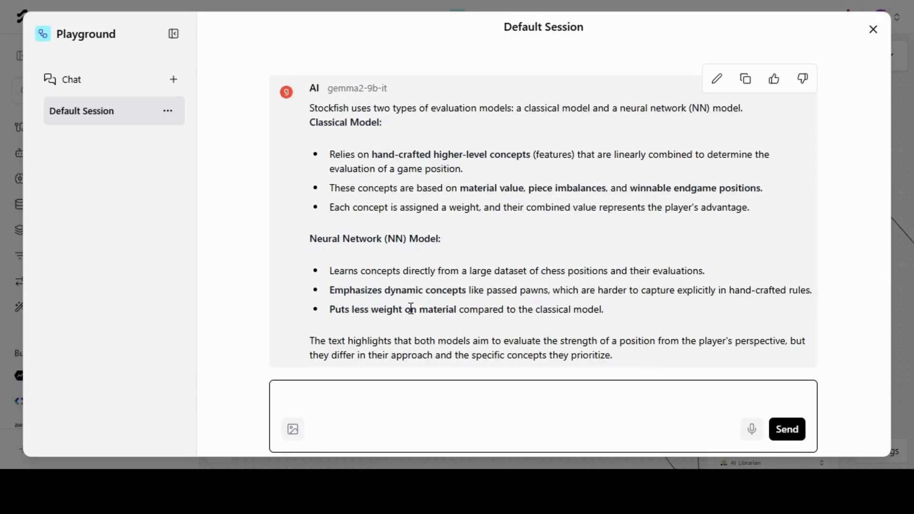
# Step: Send the chat message "What are your working hours, and where are you located?" in the Default Session
pyautogui.write('What are your working hours, and where are you located?')
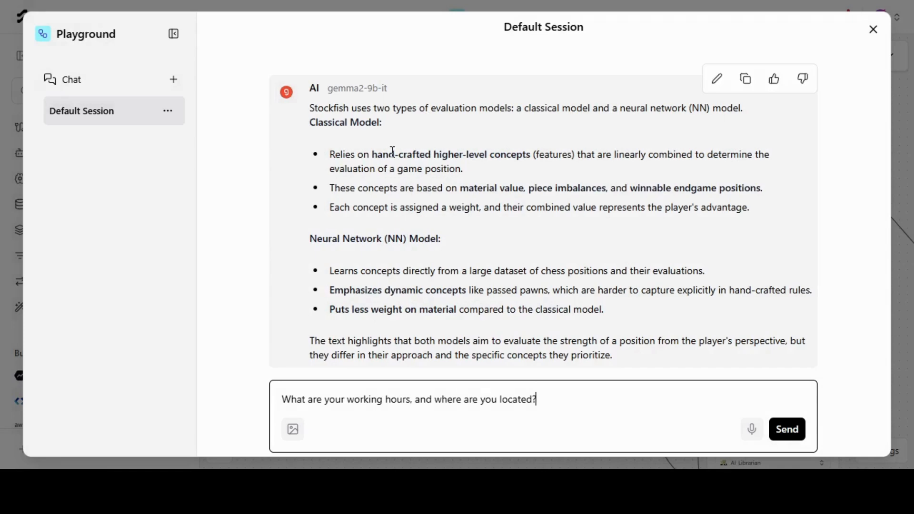
pyautogui.press('Return')
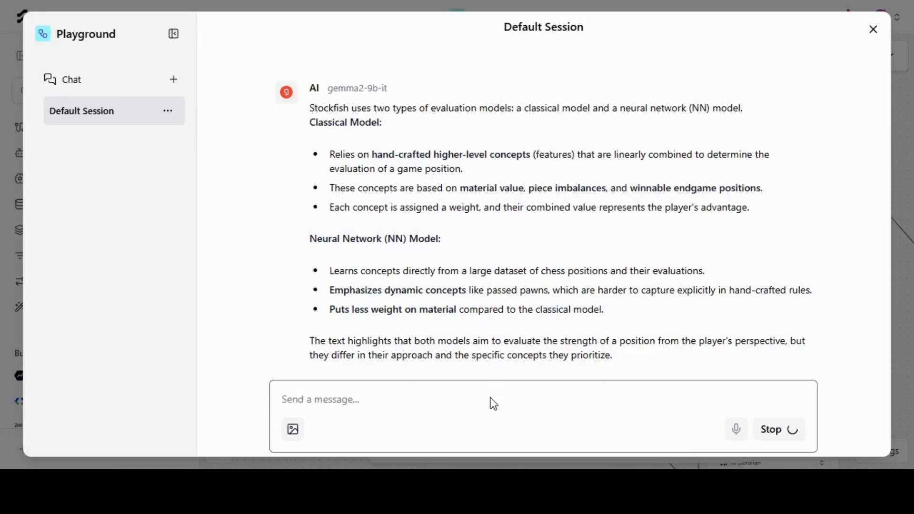